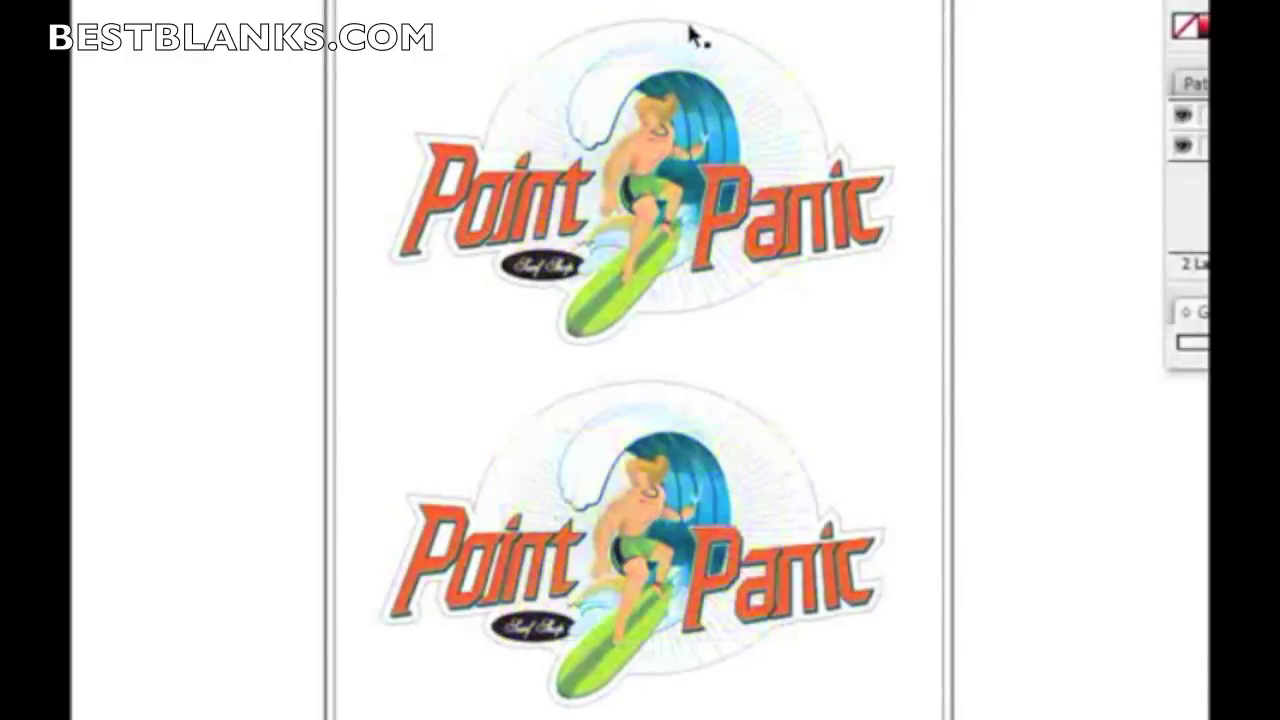
- Undo the last change and toggle the Cut and Print layers to check the contours alone
key(ctrl+z)
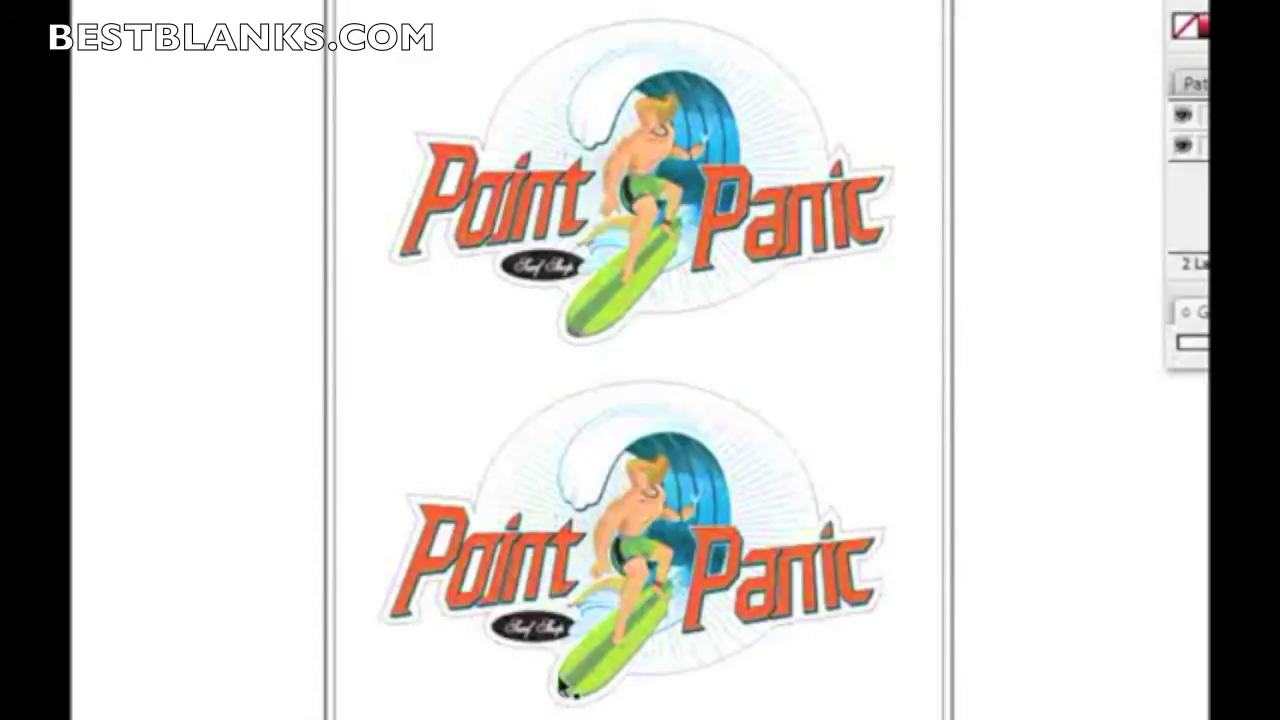
click(1183, 115)
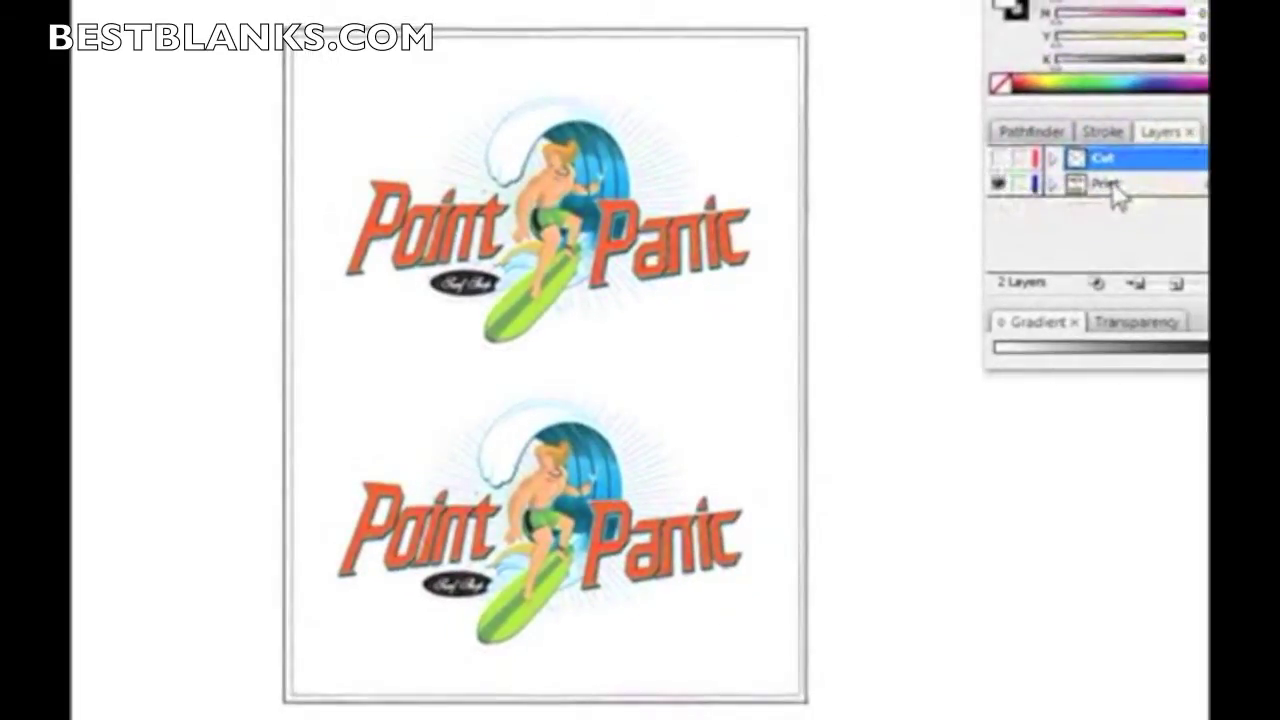
click(997, 183)
click(997, 160)
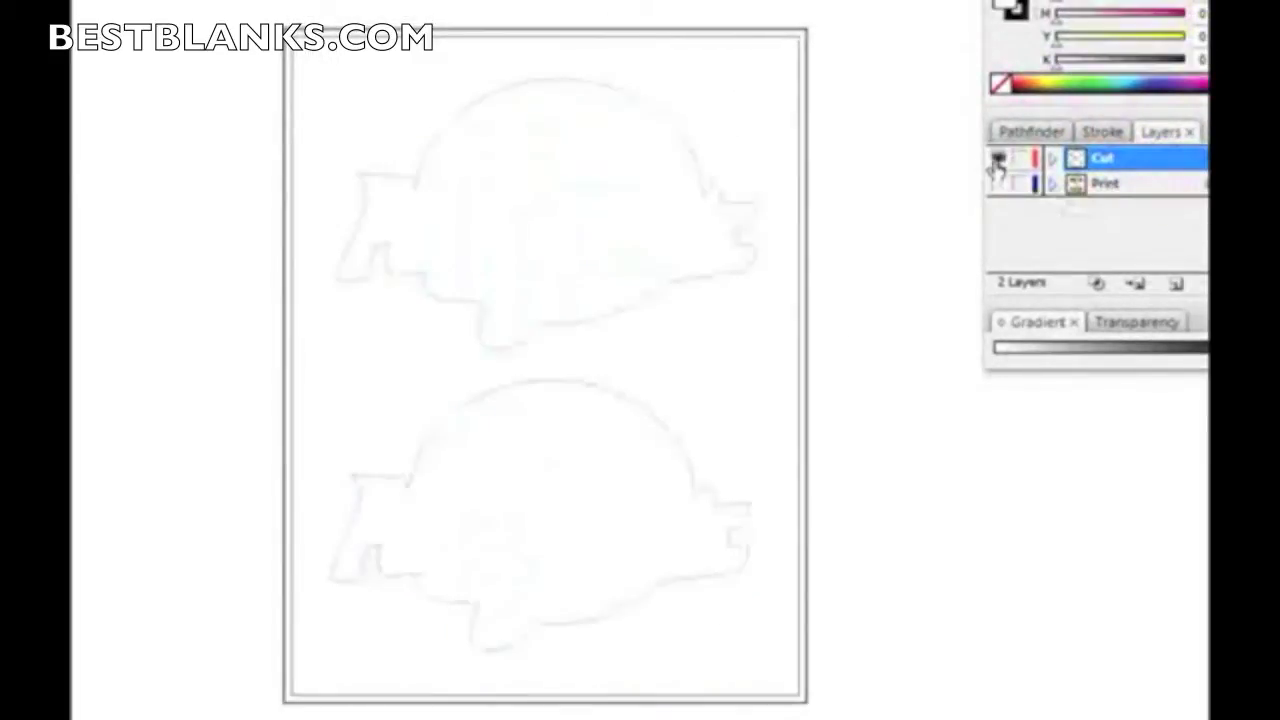
click(997, 184)
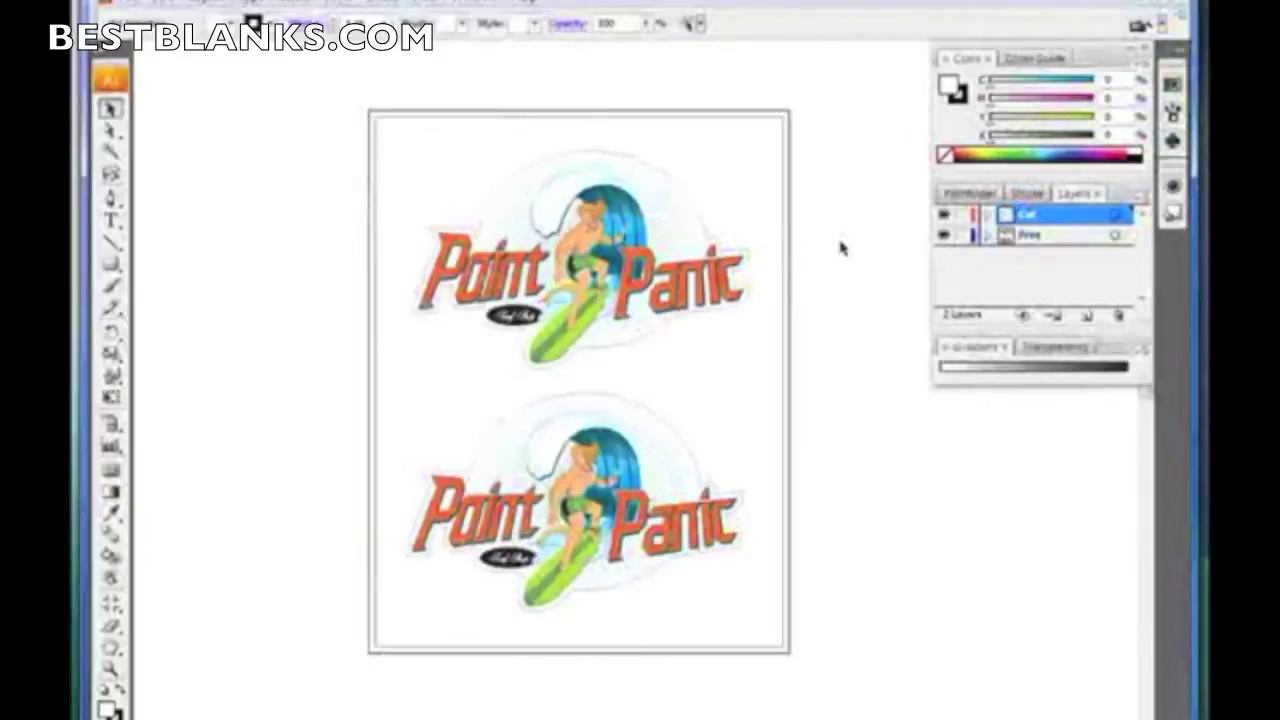
- Add Graphtec Type 2 Automatic registration marks with a 0.59in margin, Vertical direction
click(130, 8)
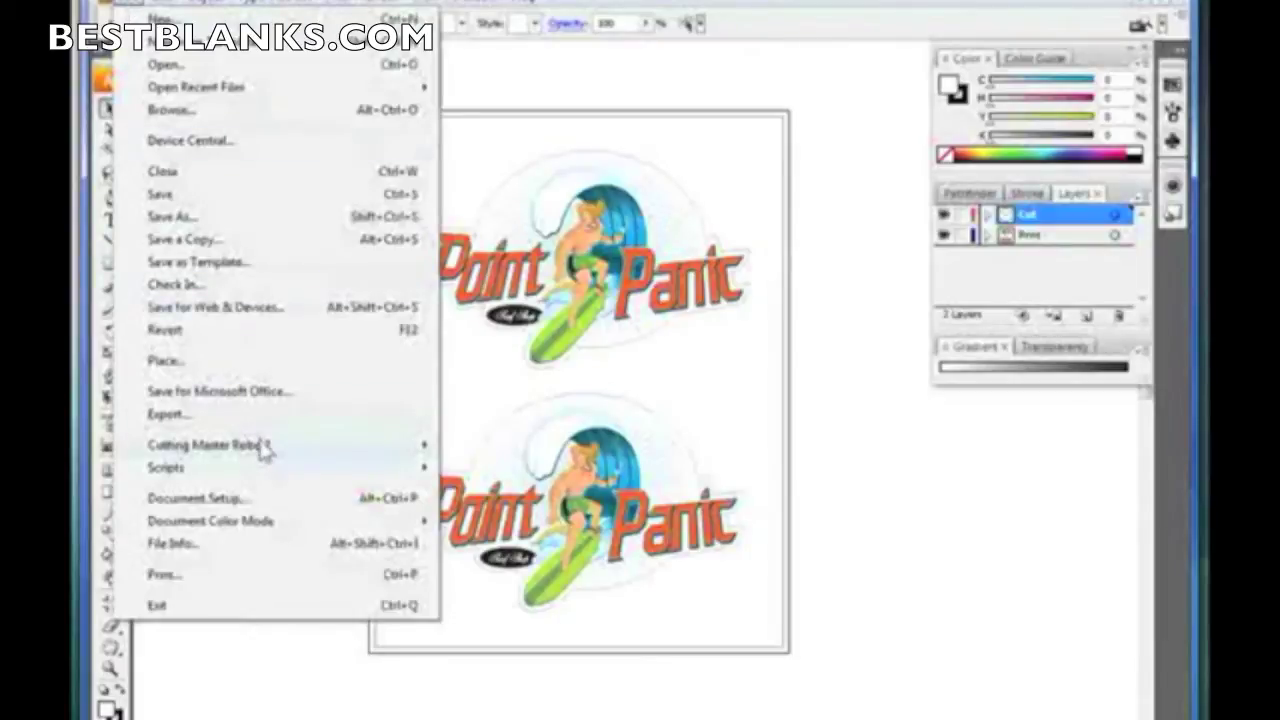
mouse_move(263, 449)
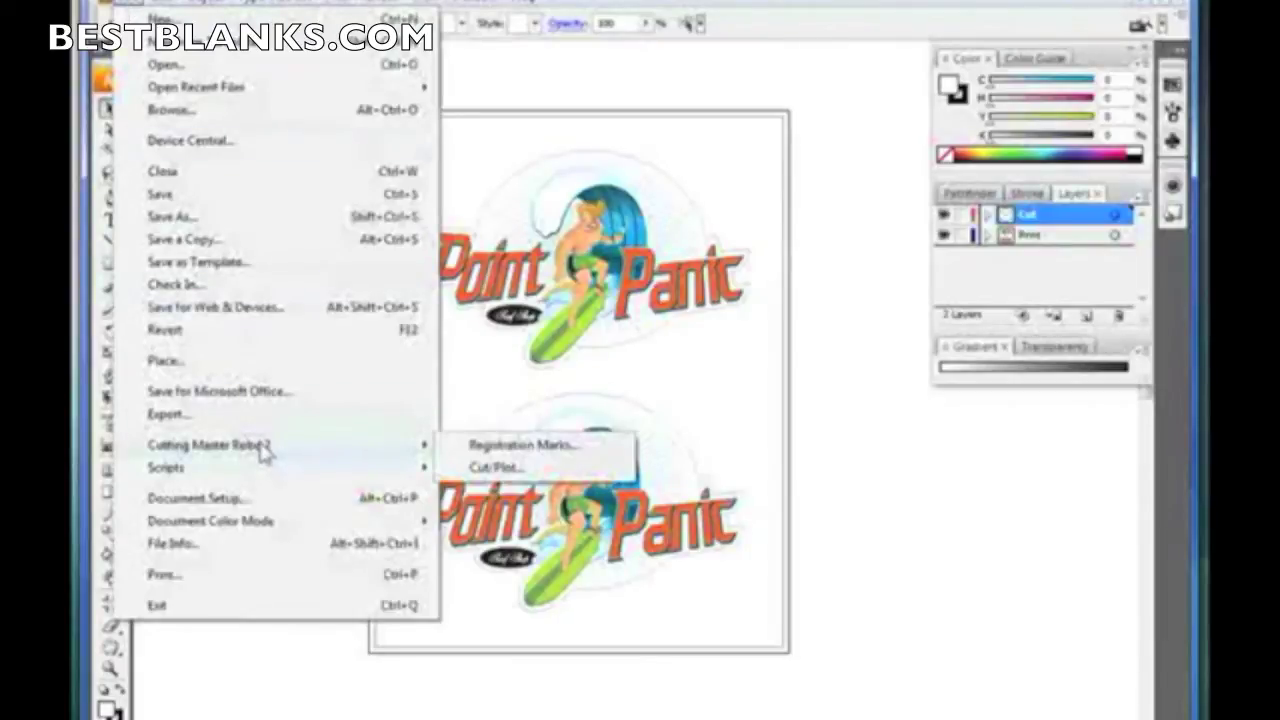
click(520, 449)
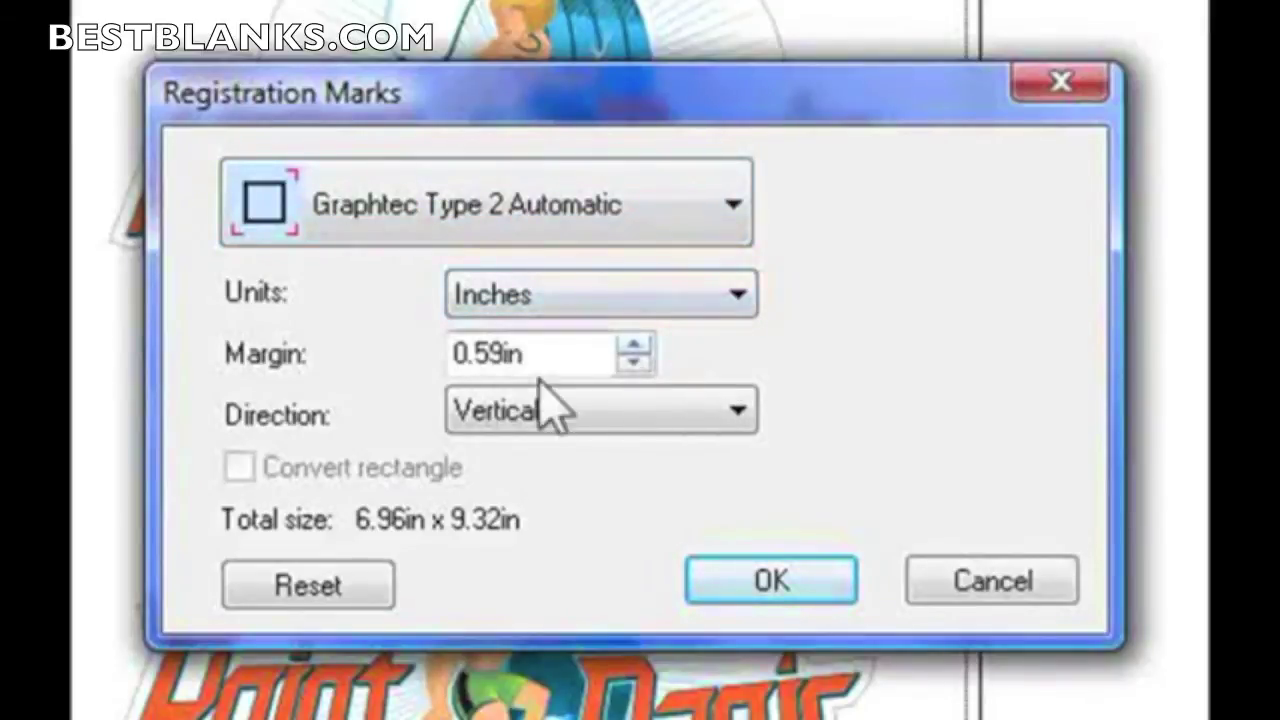
click(500, 355)
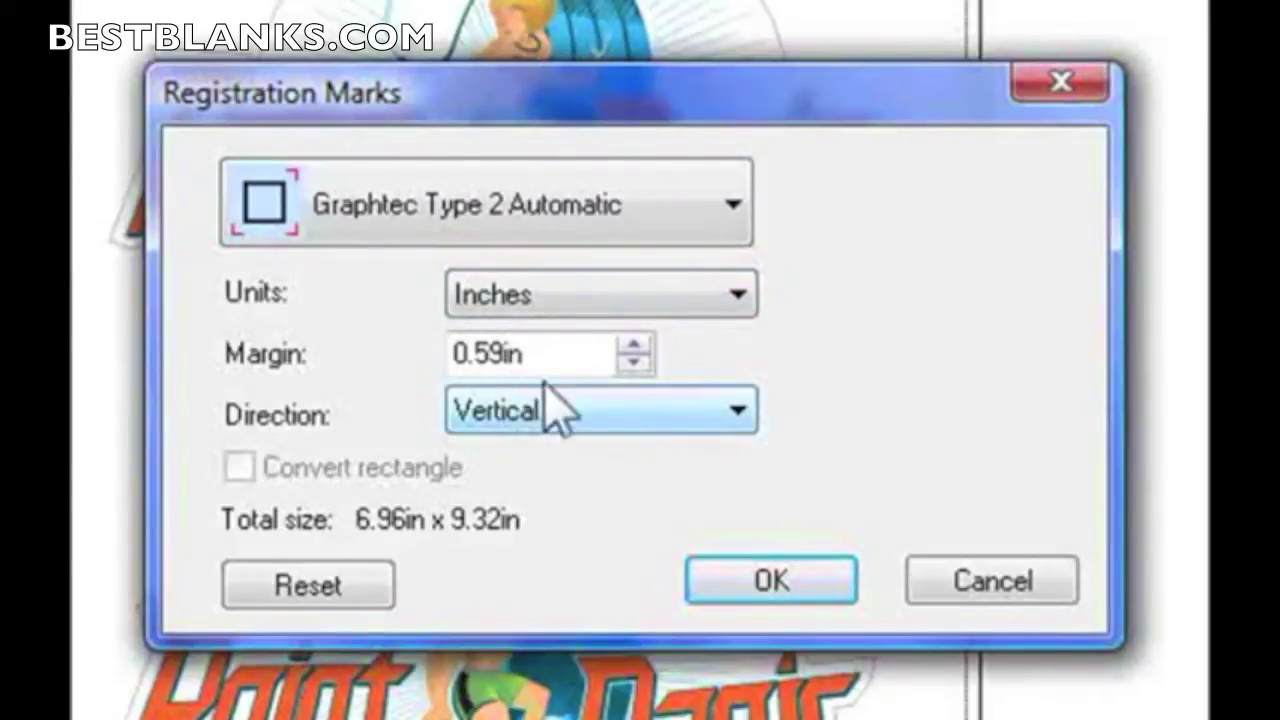
click(632, 362)
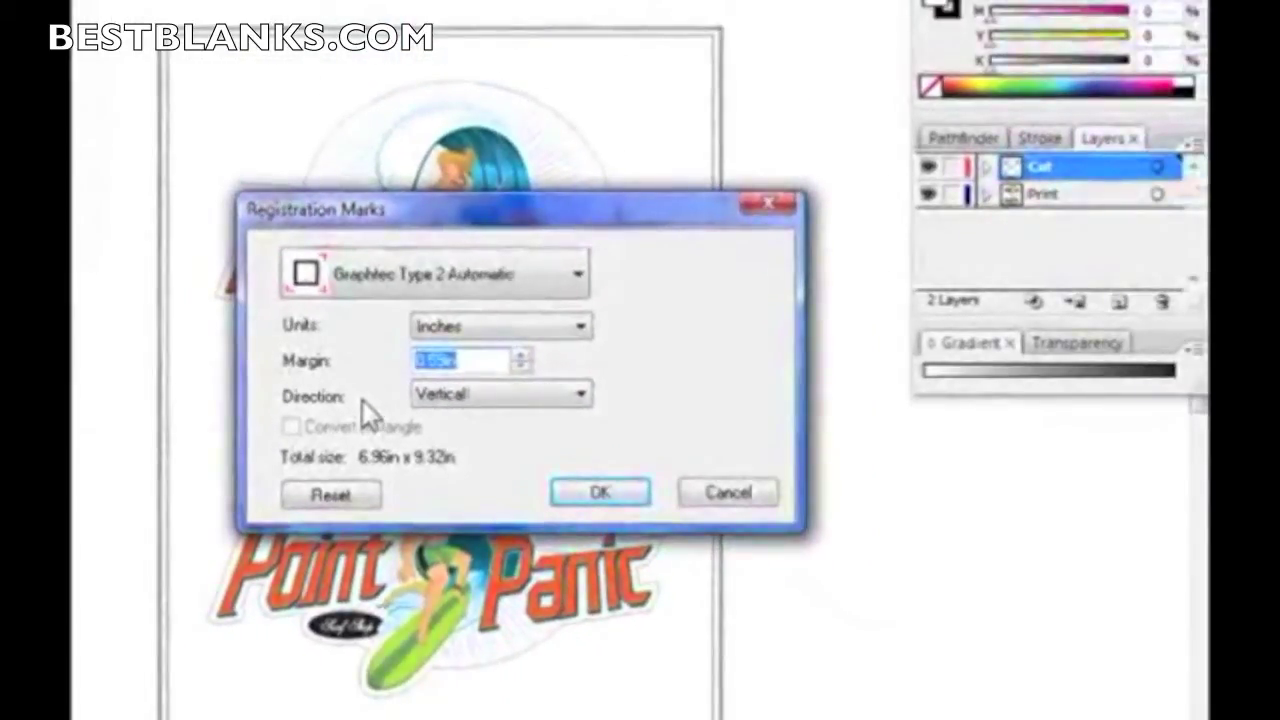
drag(449, 217, 959, 211)
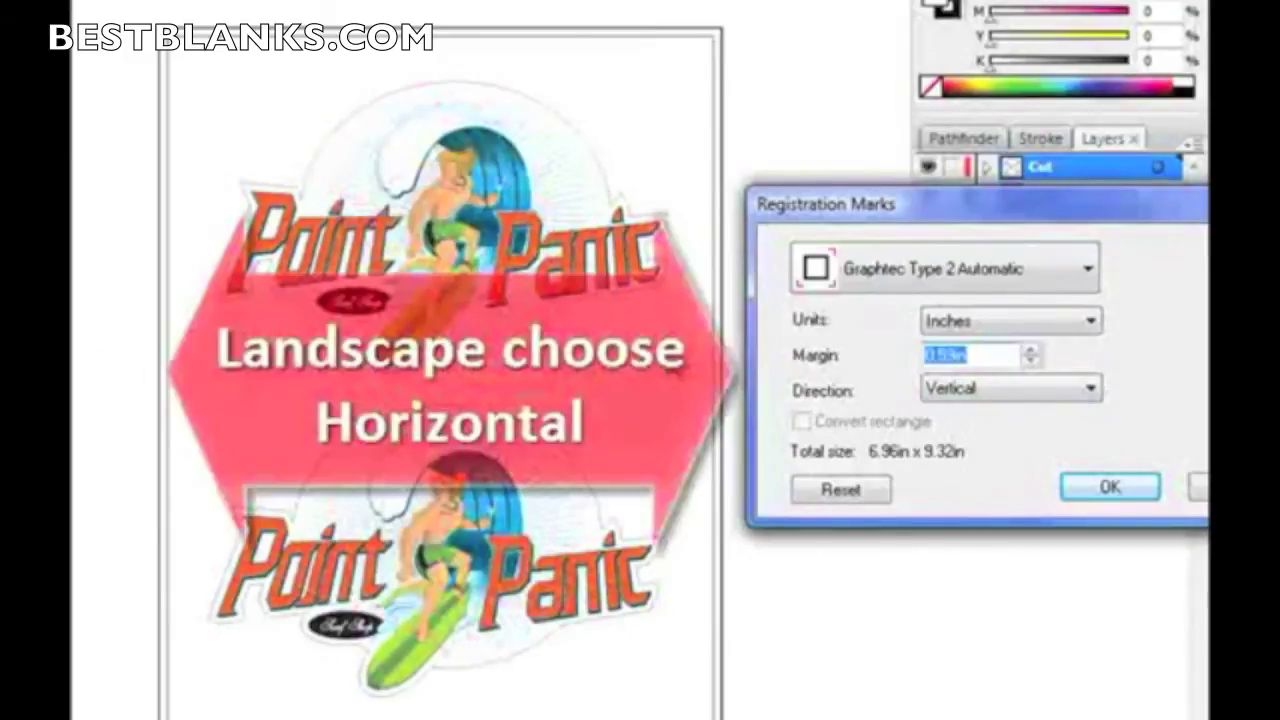
click(955, 393)
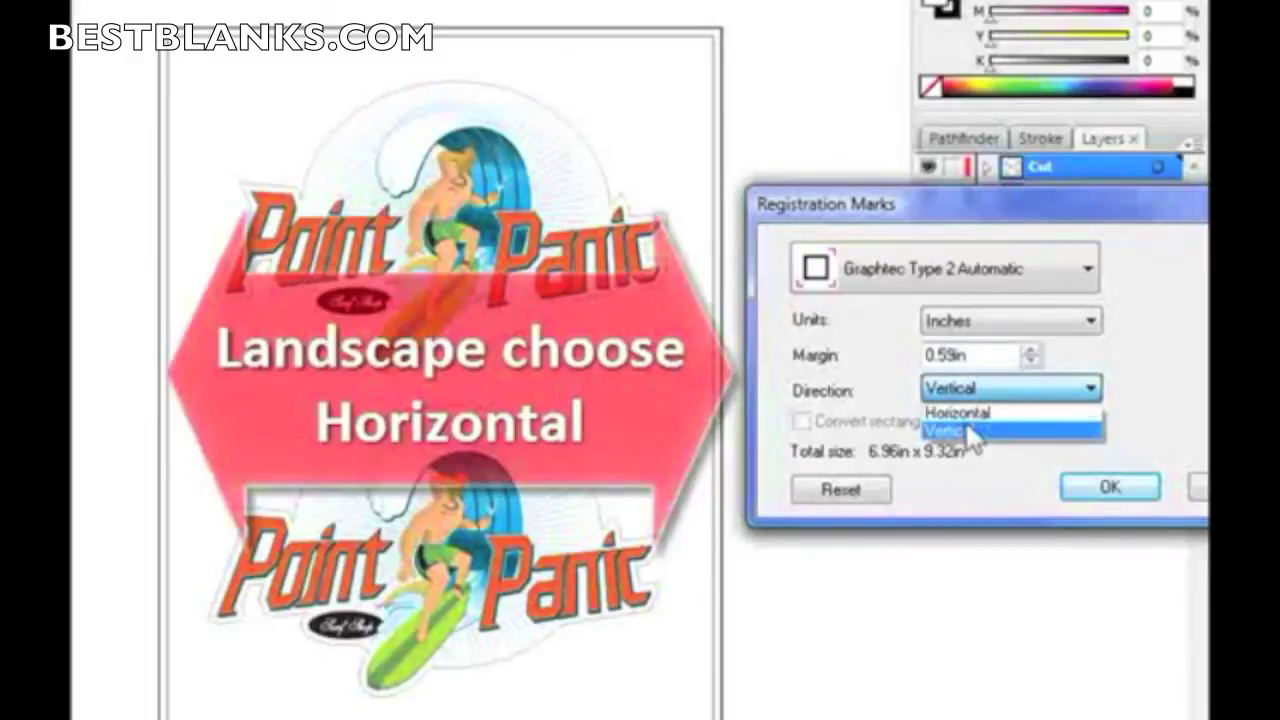
click(1012, 476)
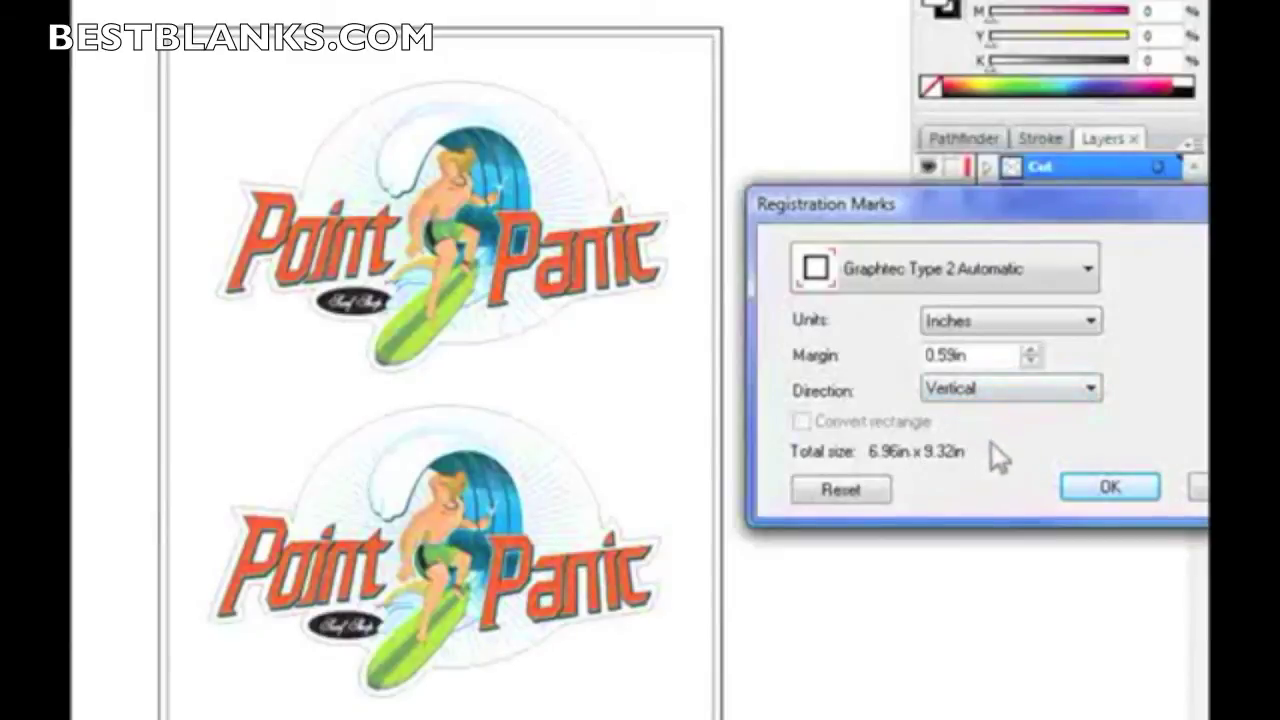
click(1115, 487)
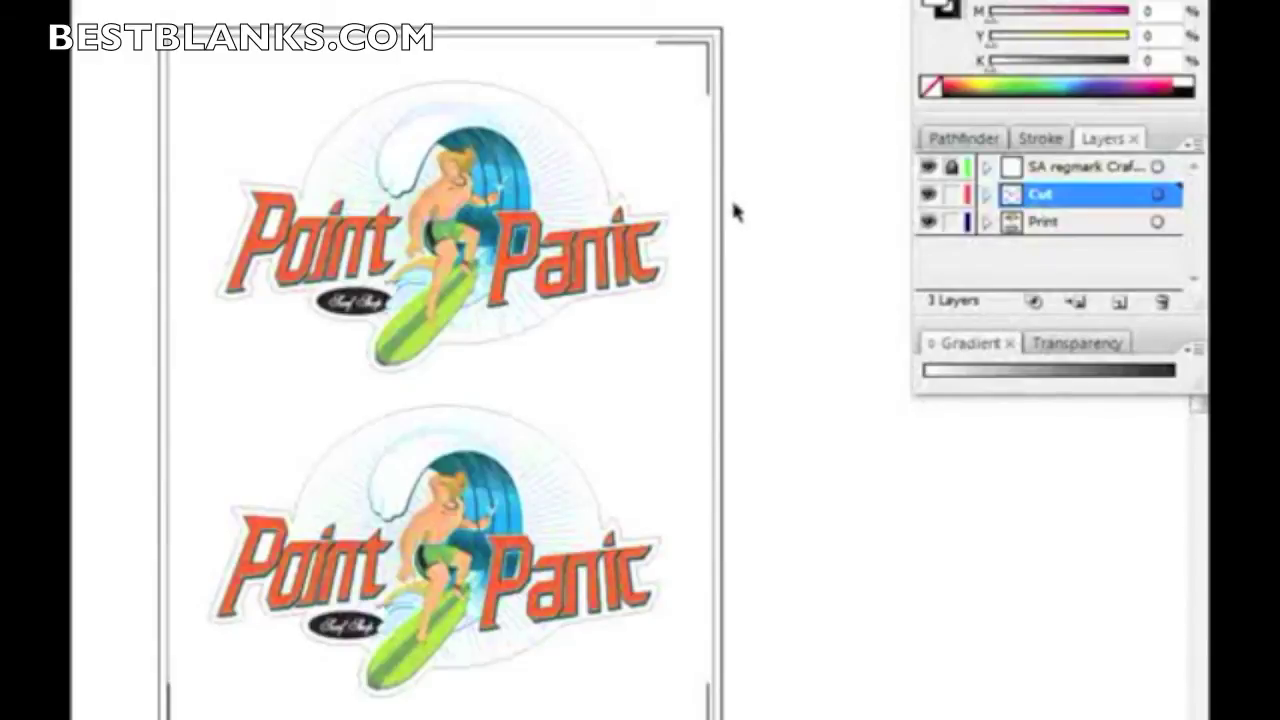
- Undo the registration marks to remove the SA regmark layer
key(ctrl+z)
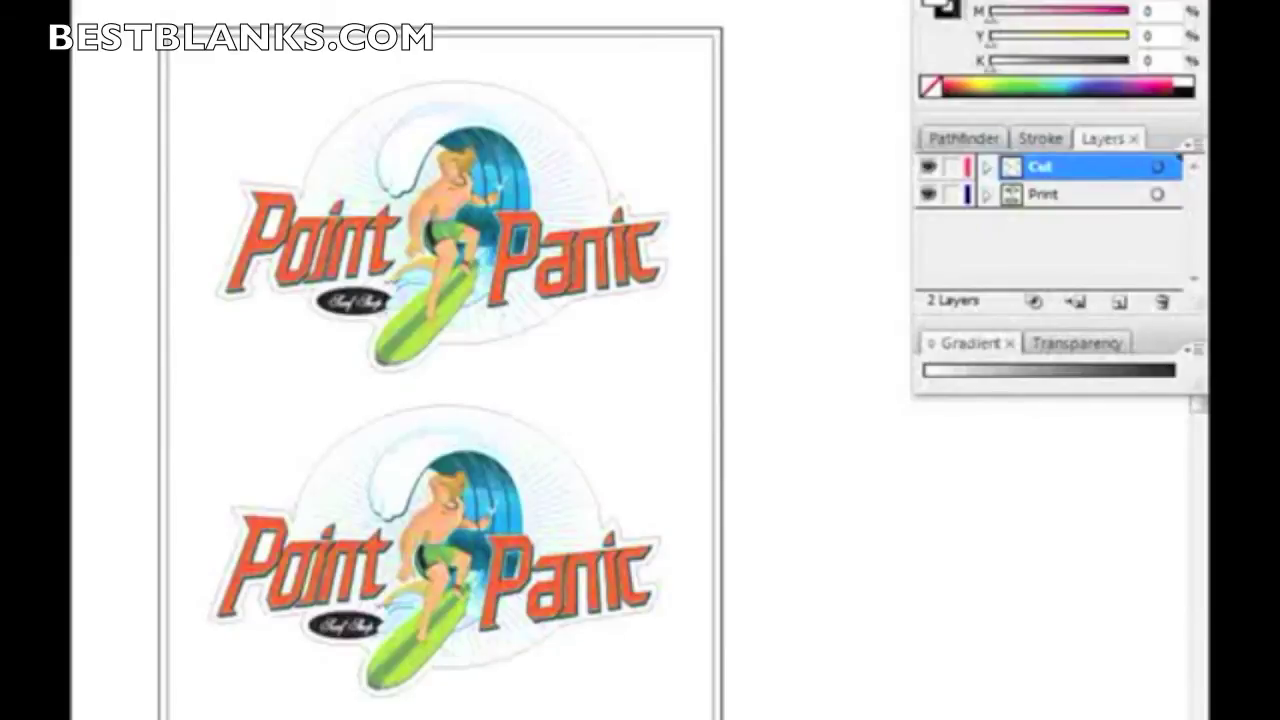
- Draw a rectangle covering both Point Panic logos and set its fill to None
drag(213, 60, 340, 117)
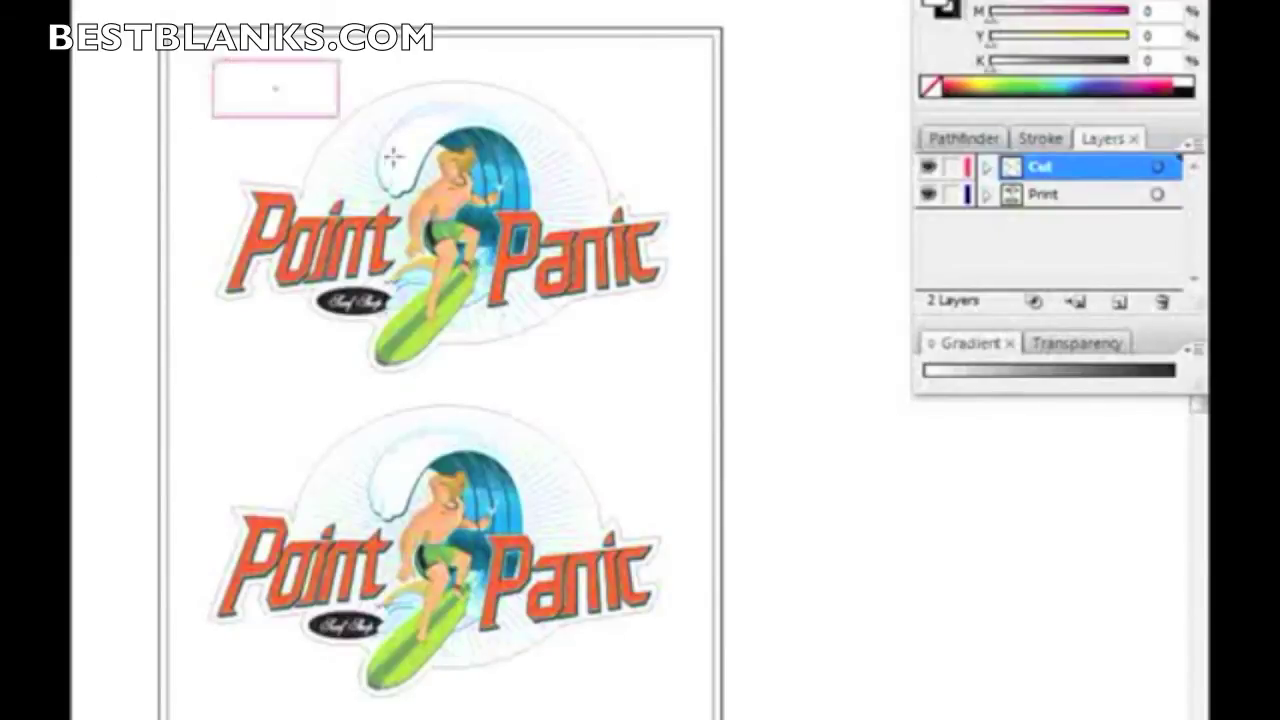
drag(393, 153, 686, 705)
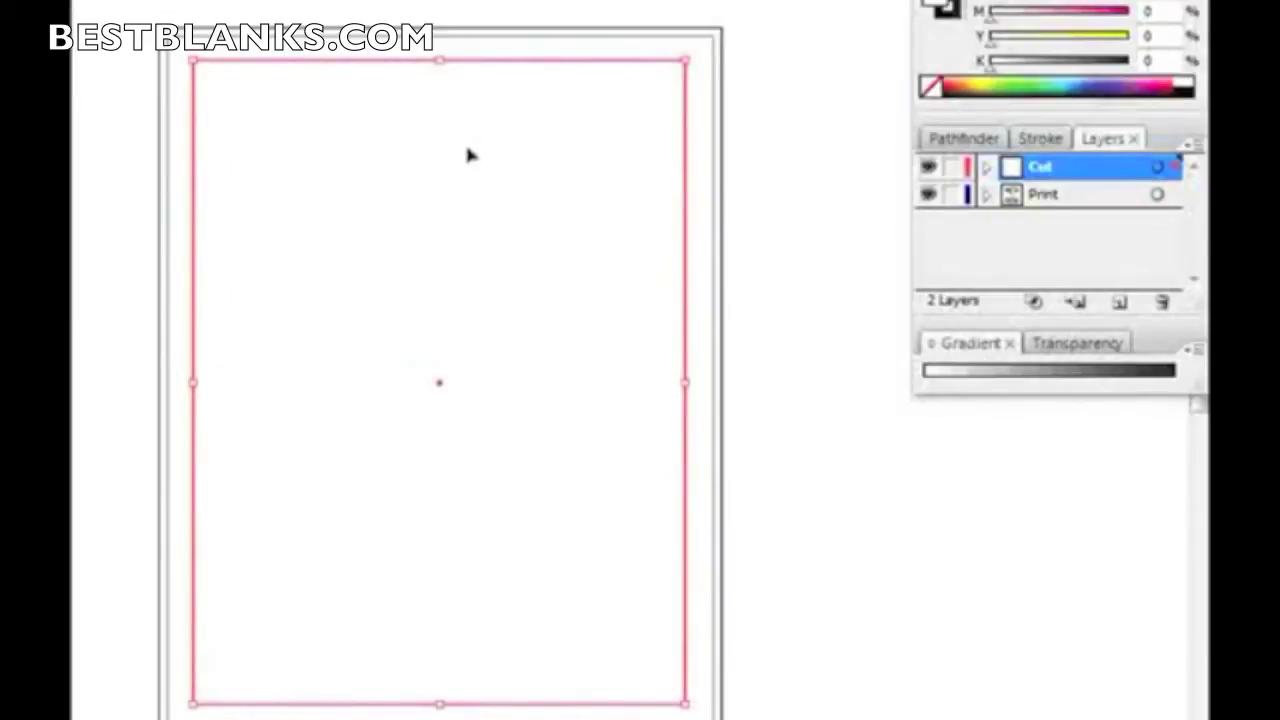
key(slash)
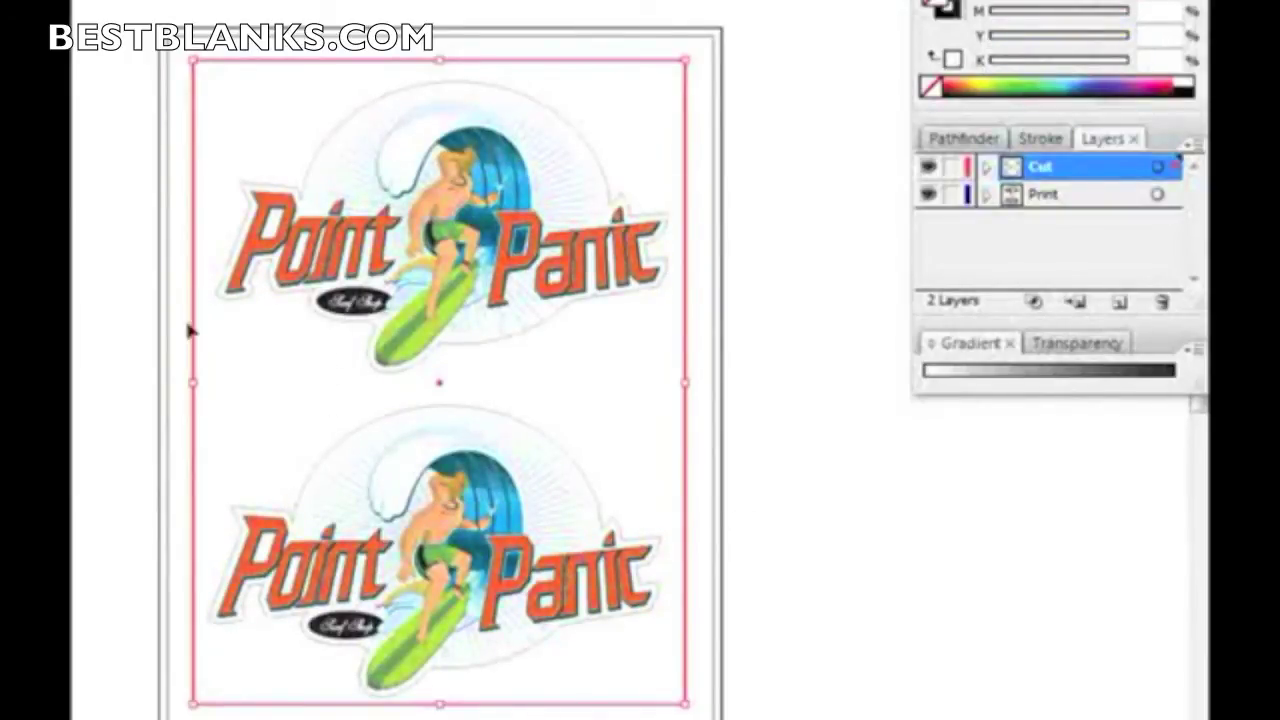
- Pull the rectangle's left, bottom, top and right edges in to fit the logos
drag(195, 384, 203, 382)
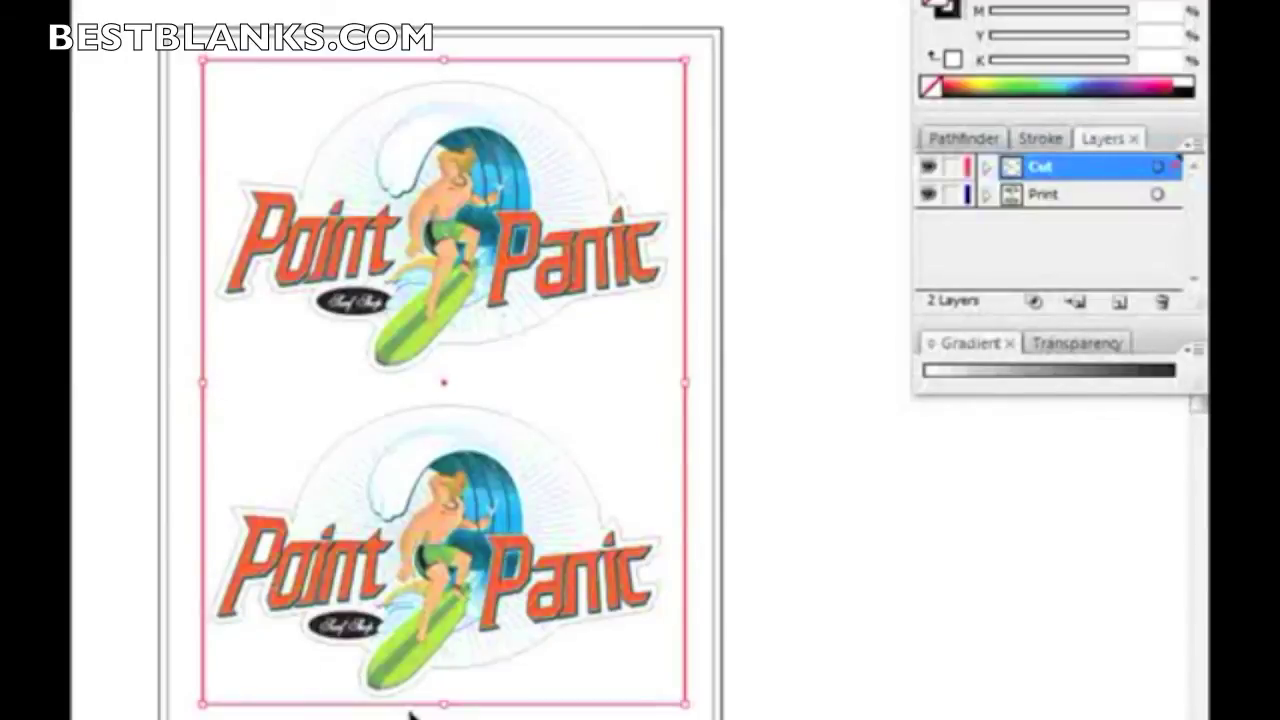
drag(440, 704, 440, 704)
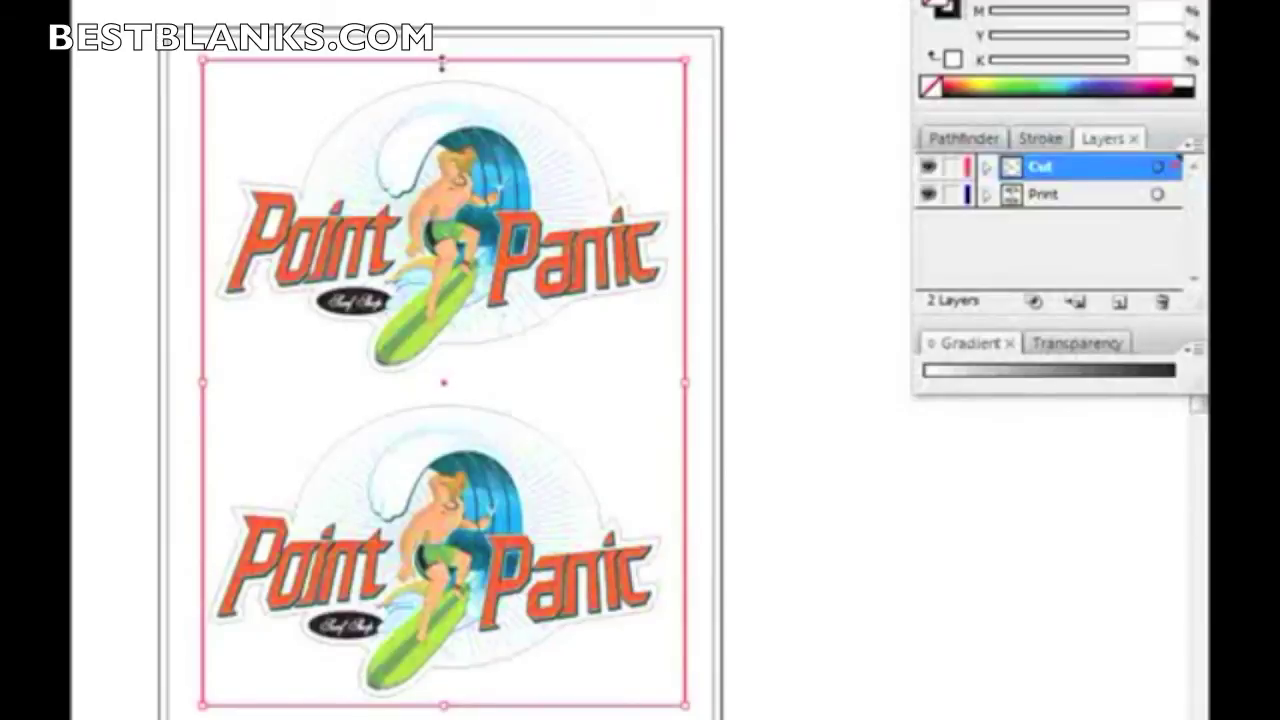
drag(444, 62, 440, 74)
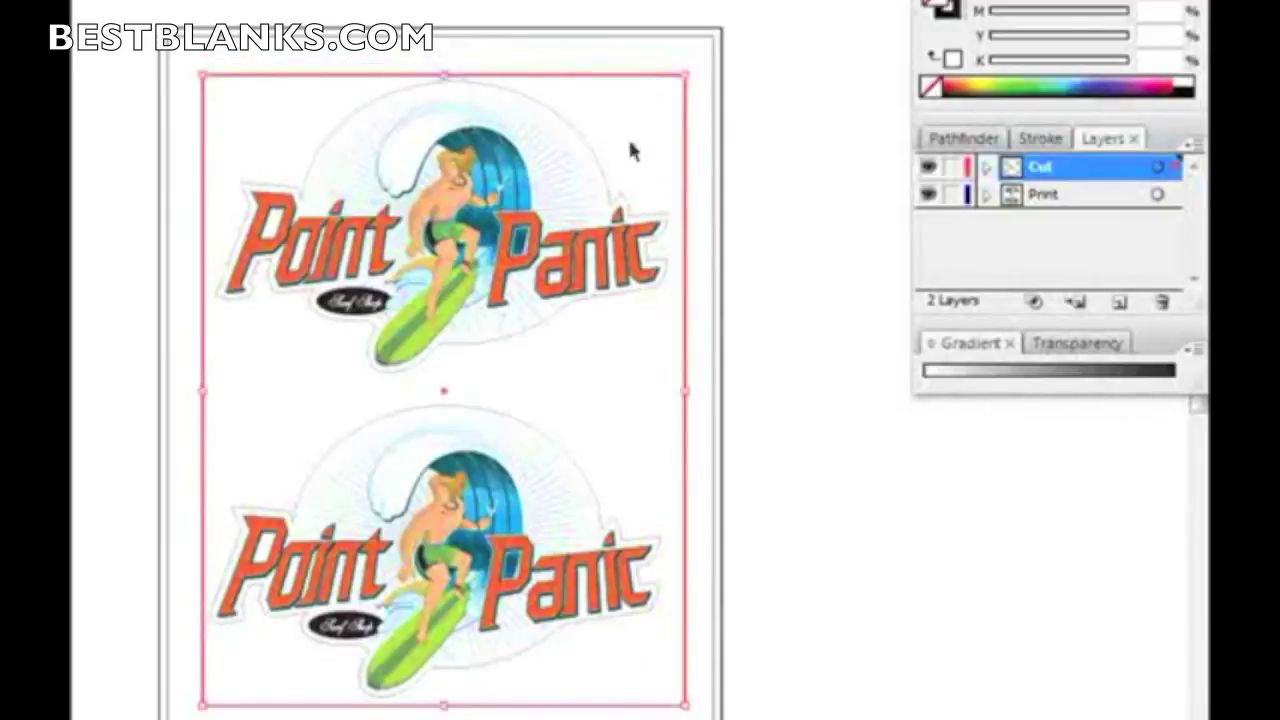
drag(684, 390, 677, 390)
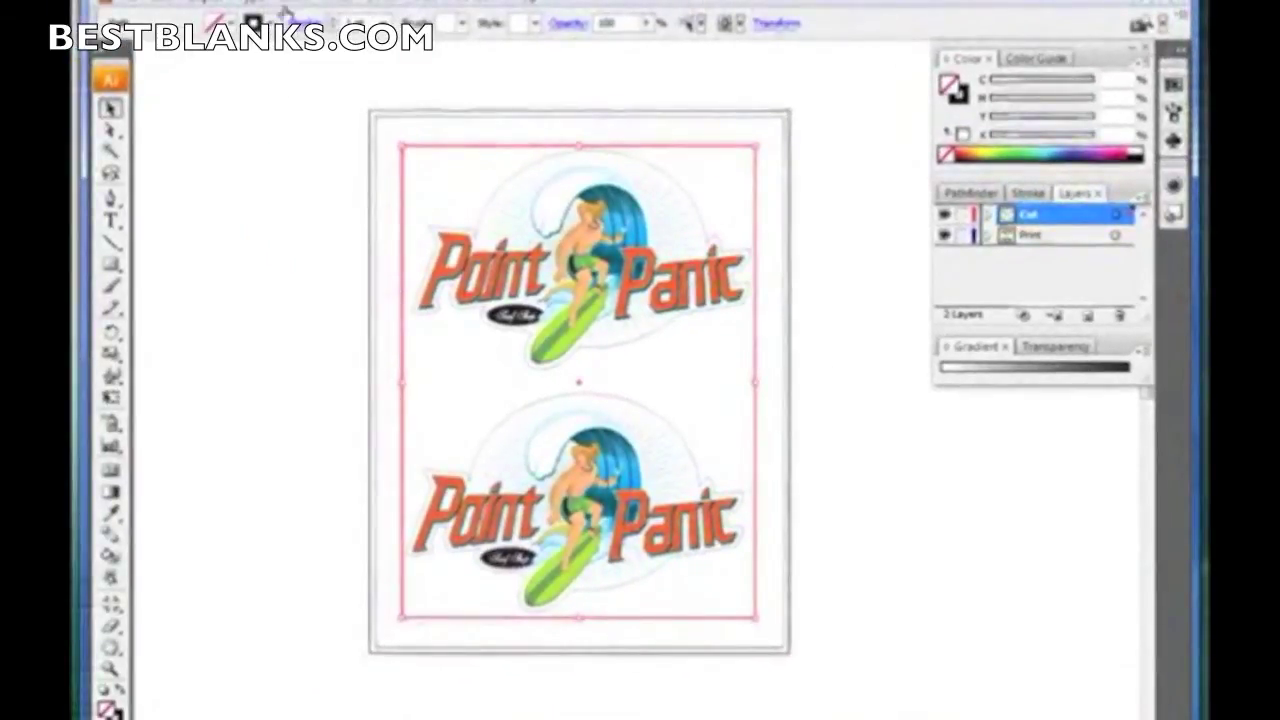
- Convert the framing rectangle into registration marks via Convert rectangle, then hide the Cut layer
click(125, 8)
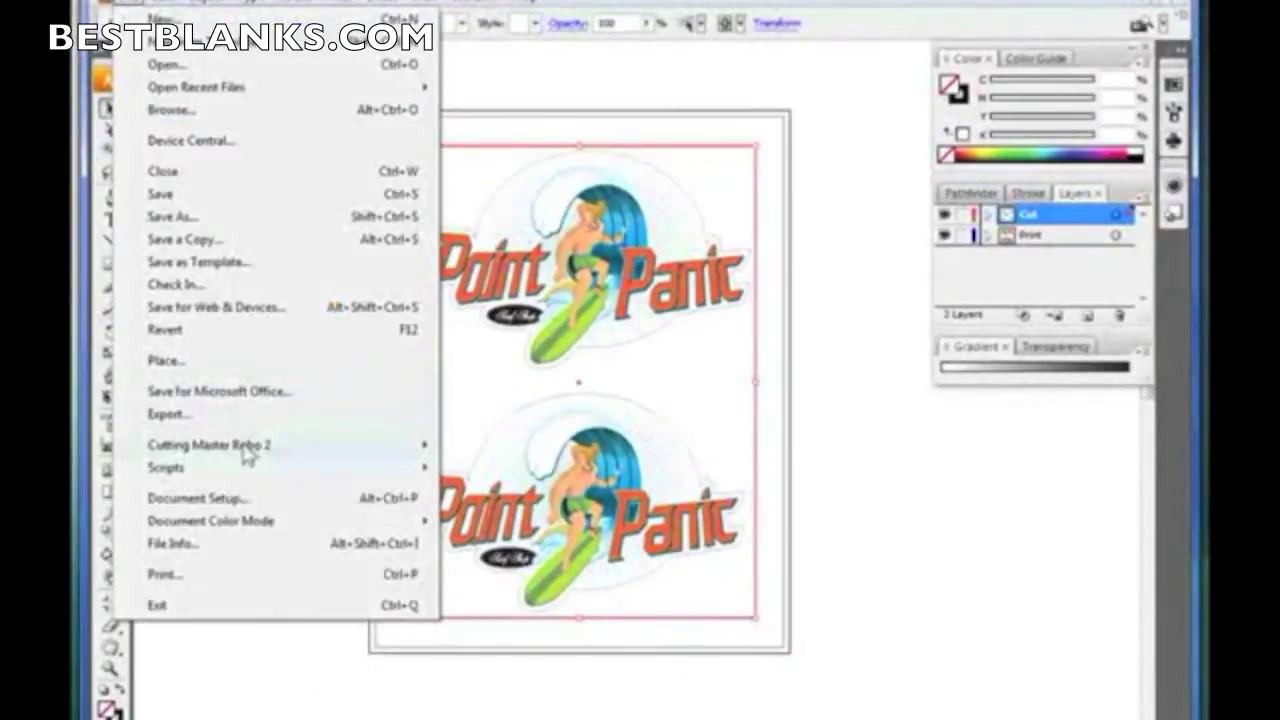
mouse_move(252, 452)
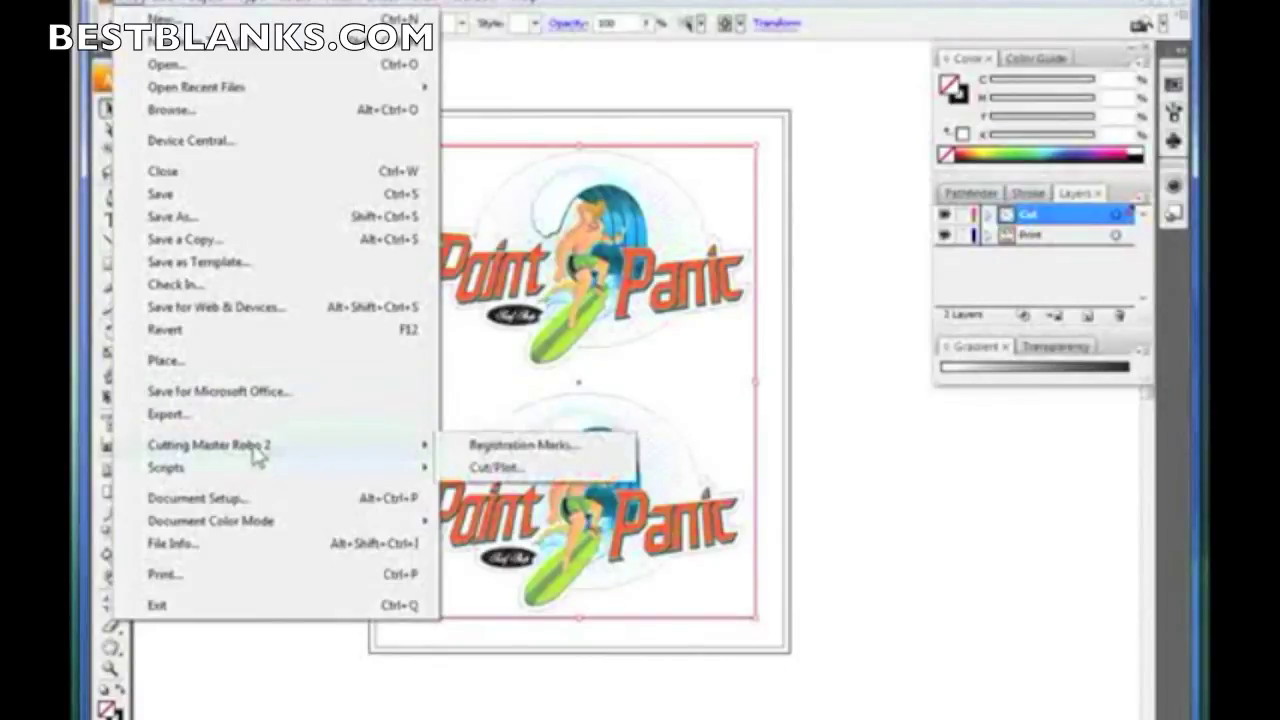
click(510, 446)
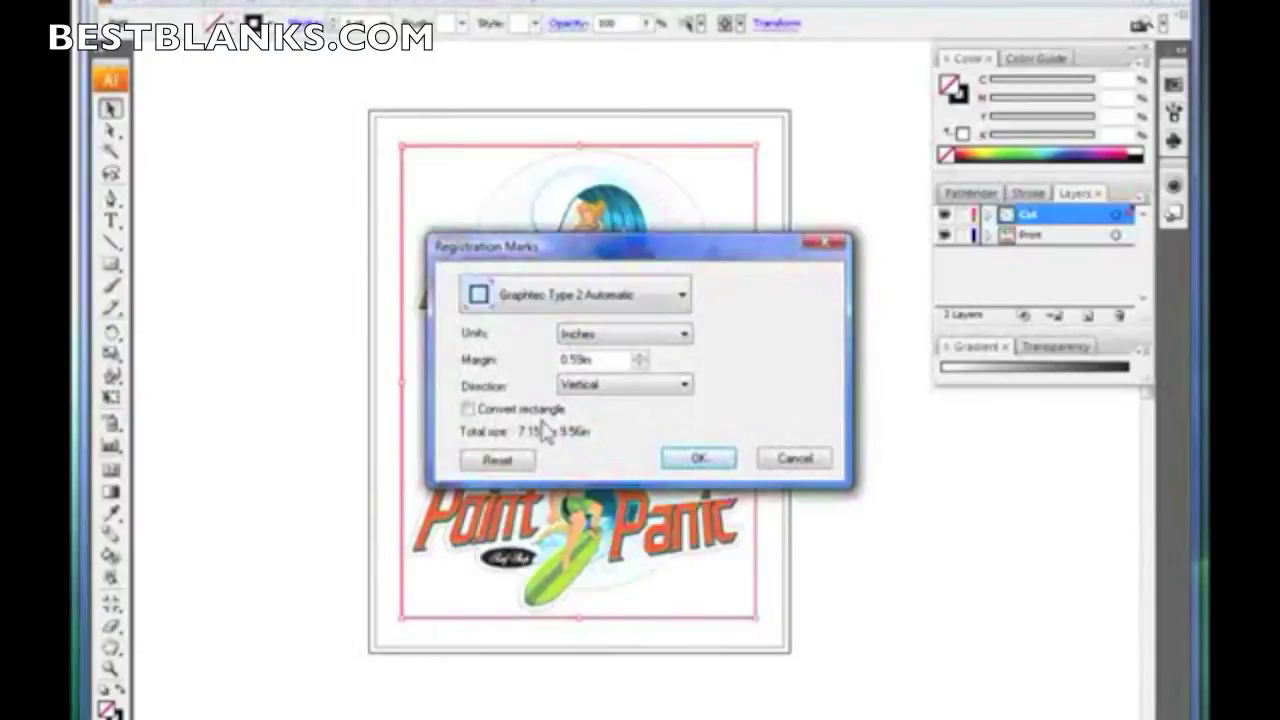
click(468, 410)
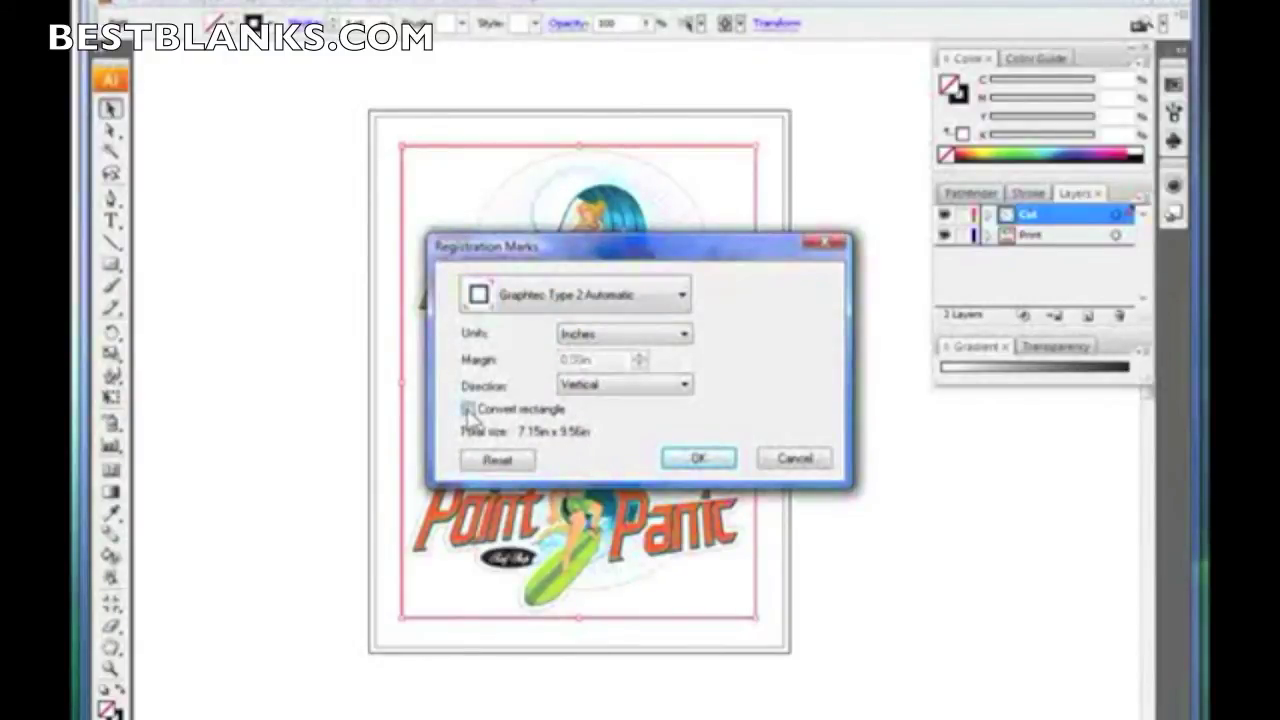
click(700, 460)
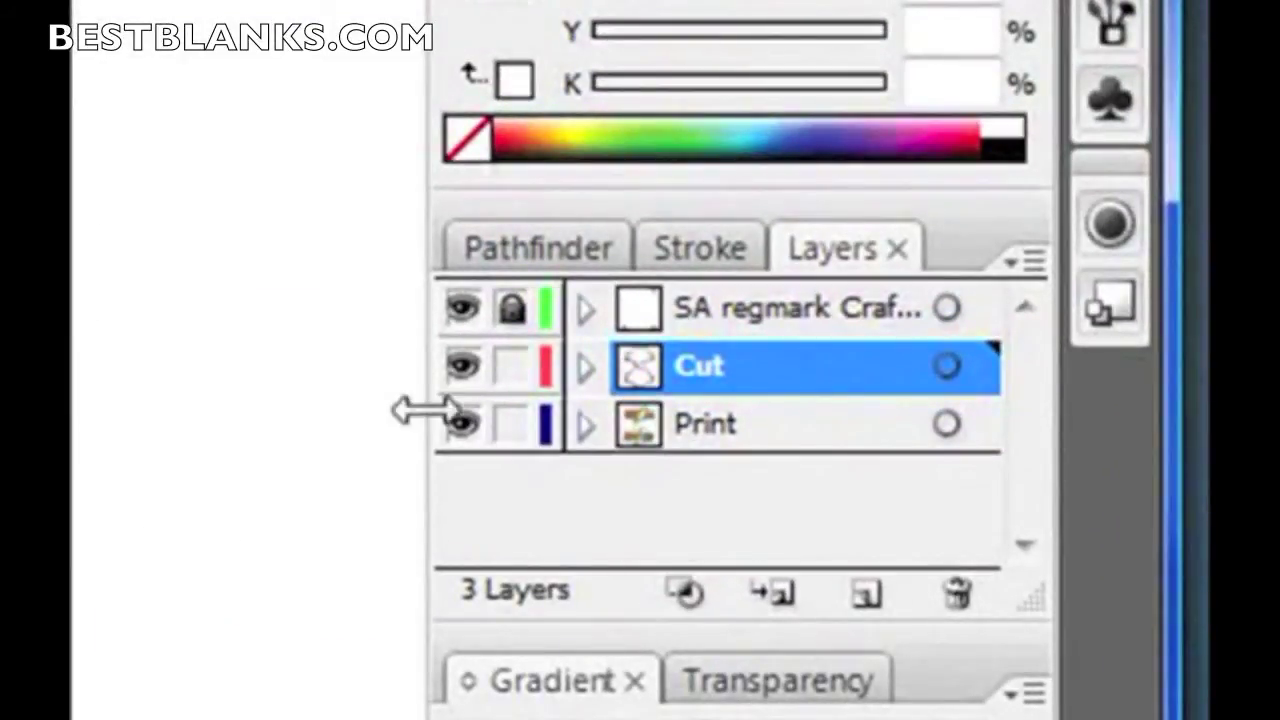
click(463, 367)
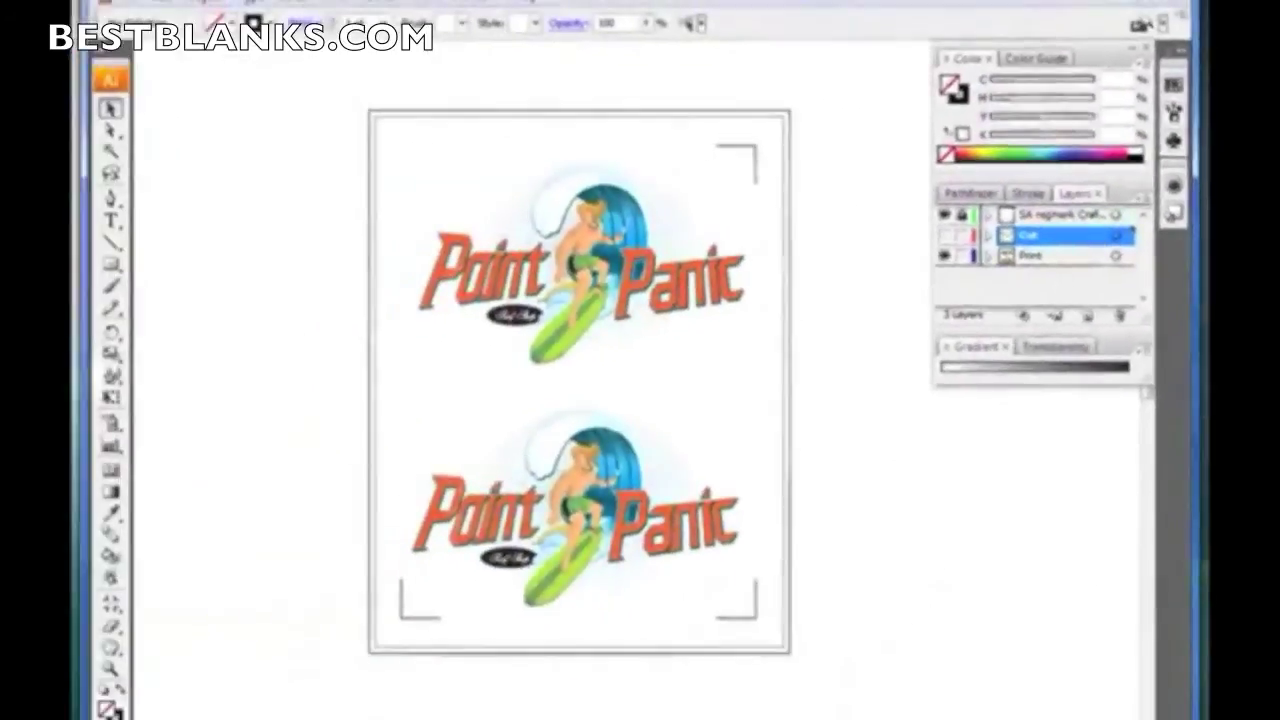
- Print the logos with registration marks on the HP Photosmart printer
click(132, 8)
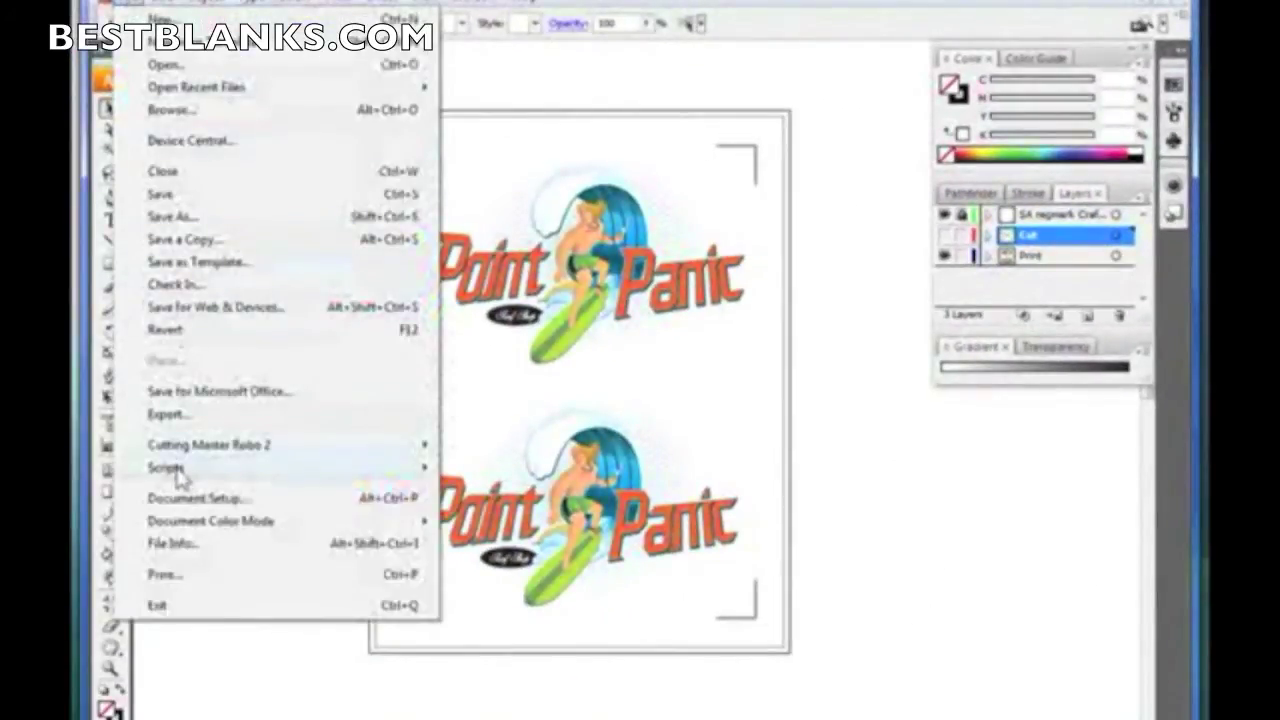
click(168, 574)
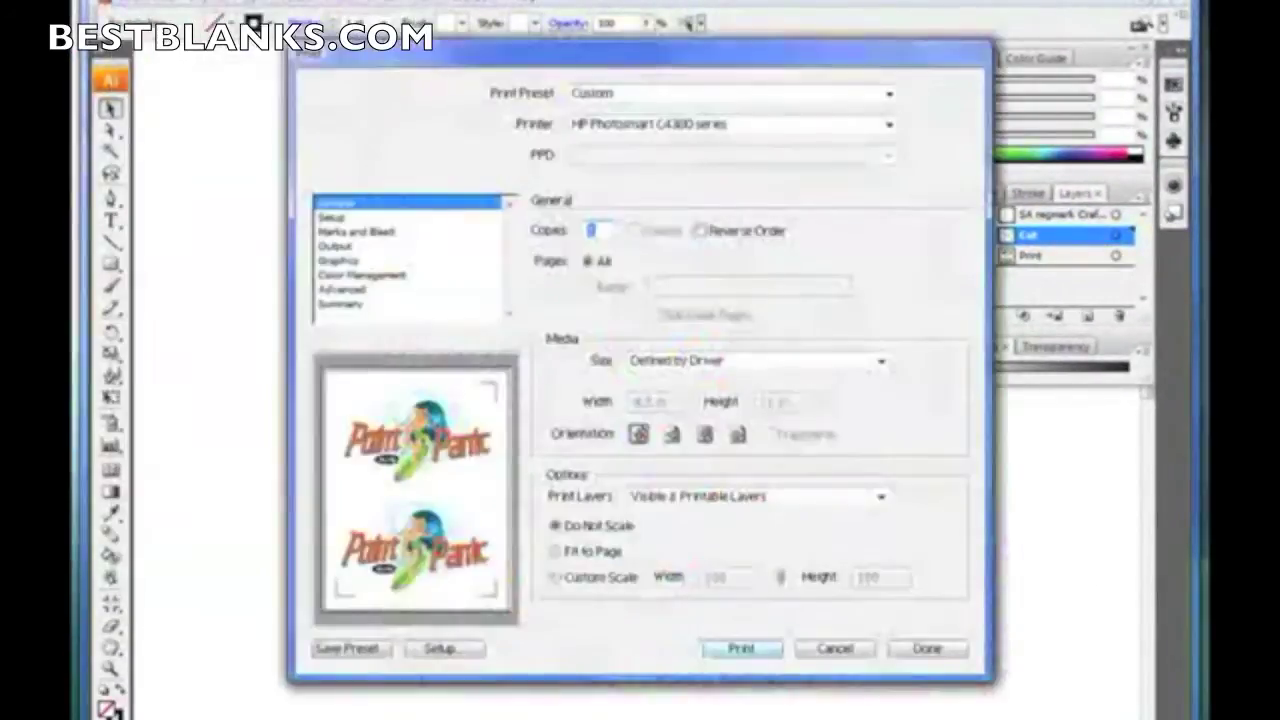
click(756, 651)
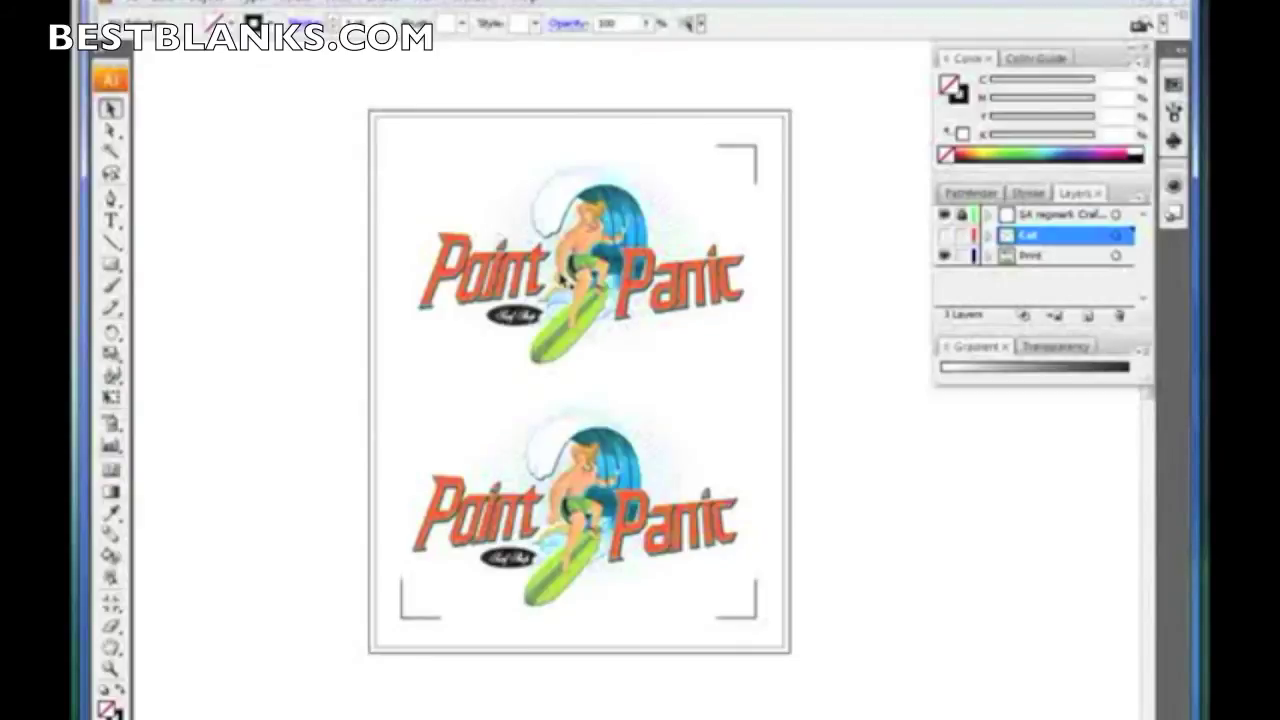
click(136, 12)
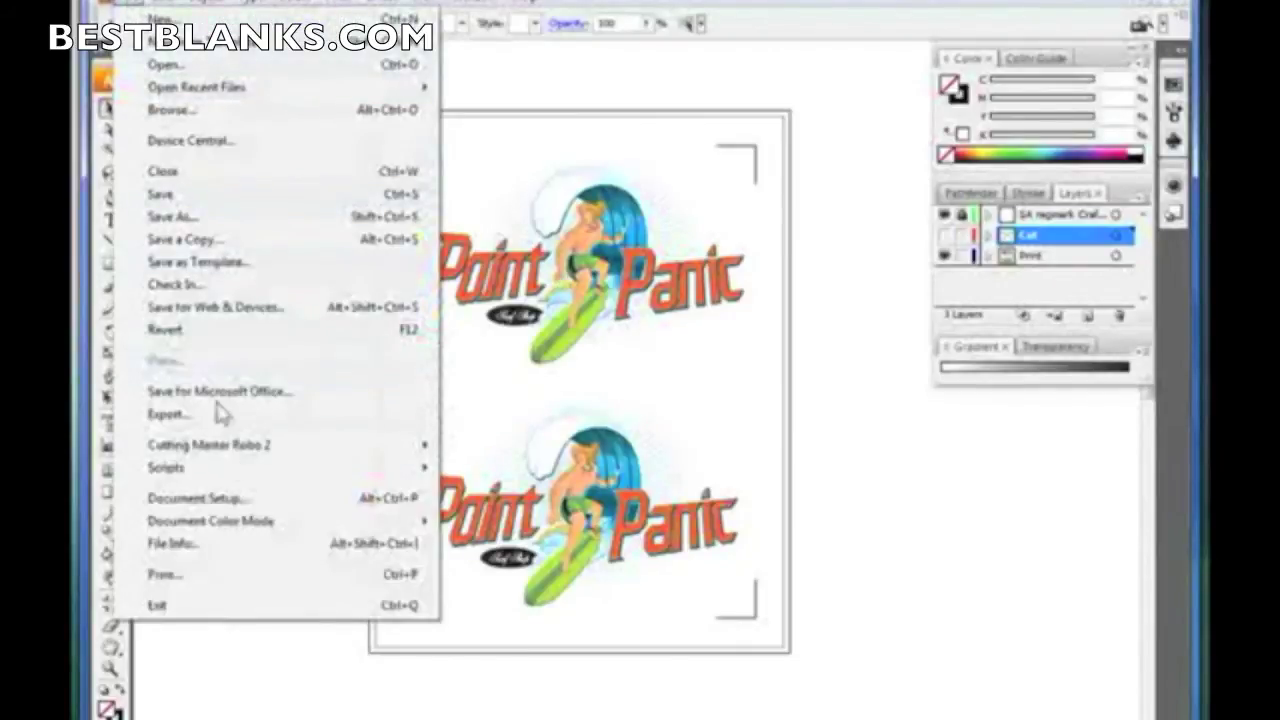
mouse_move(251, 457)
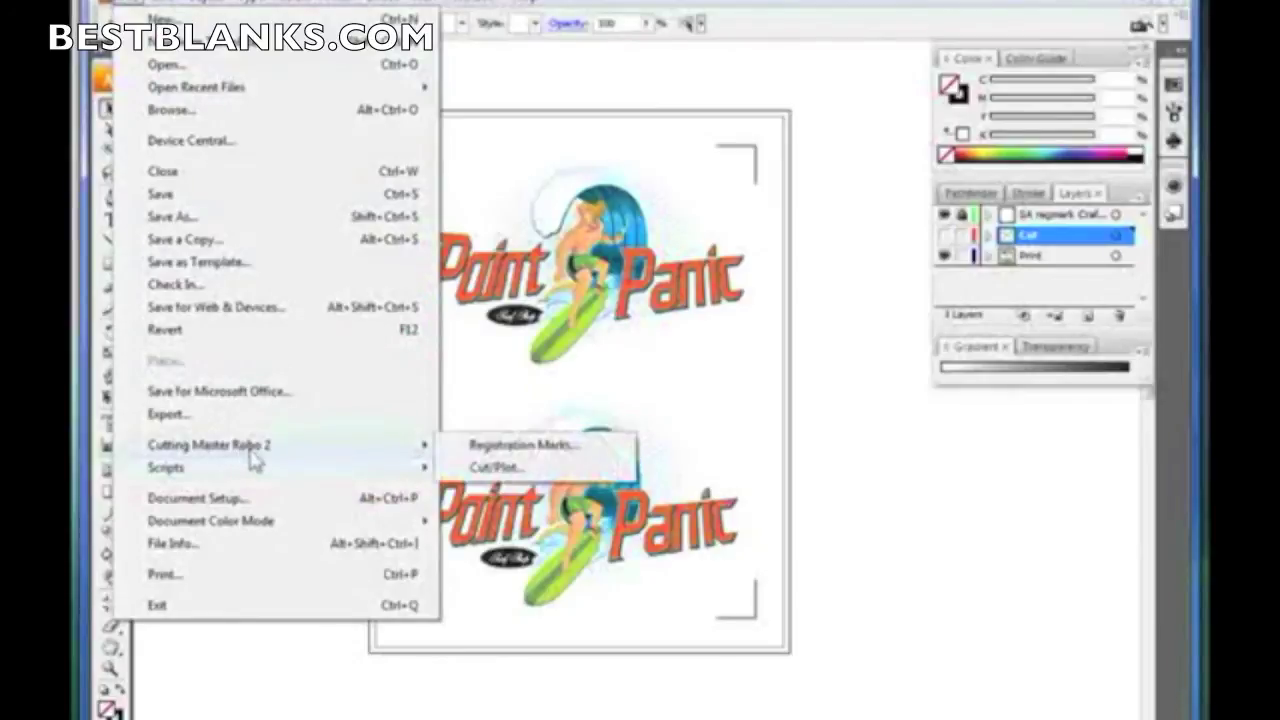
click(497, 468)
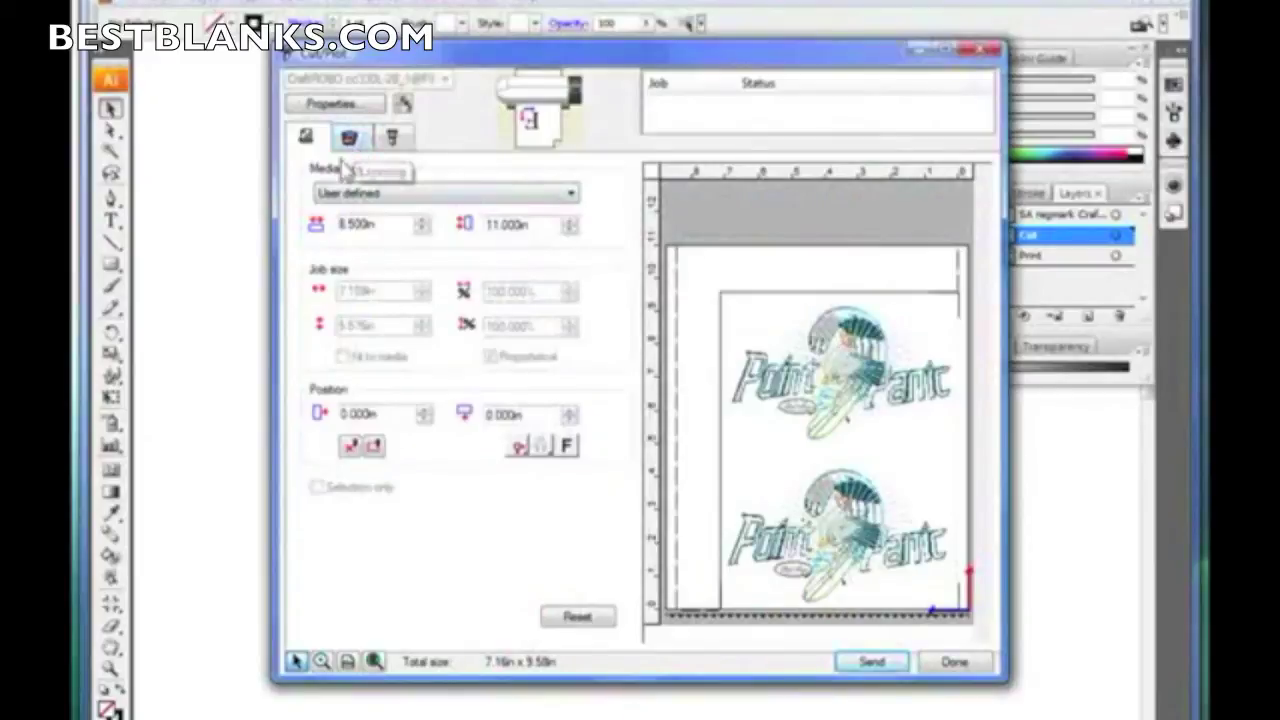
click(393, 142)
click(322, 281)
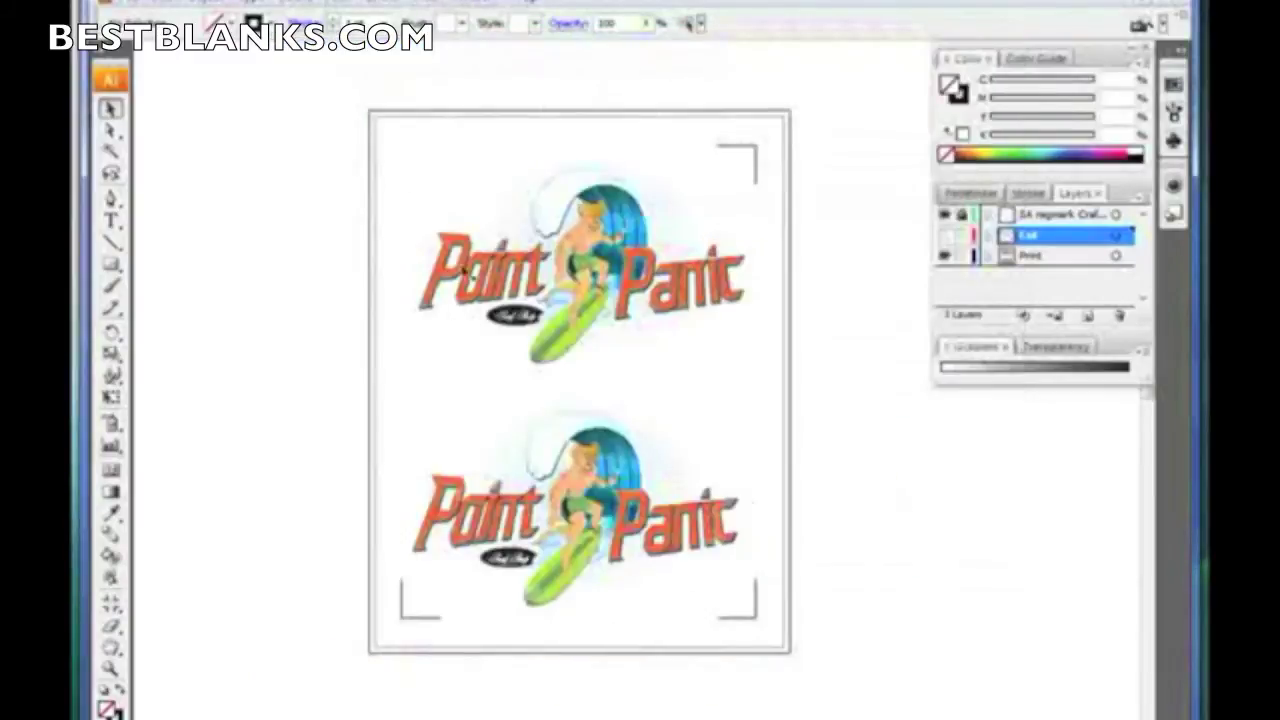
- Show the Cut layer and open Cutting Master's Cut/Plot window to the Advanced options
click(945, 237)
click(125, 2)
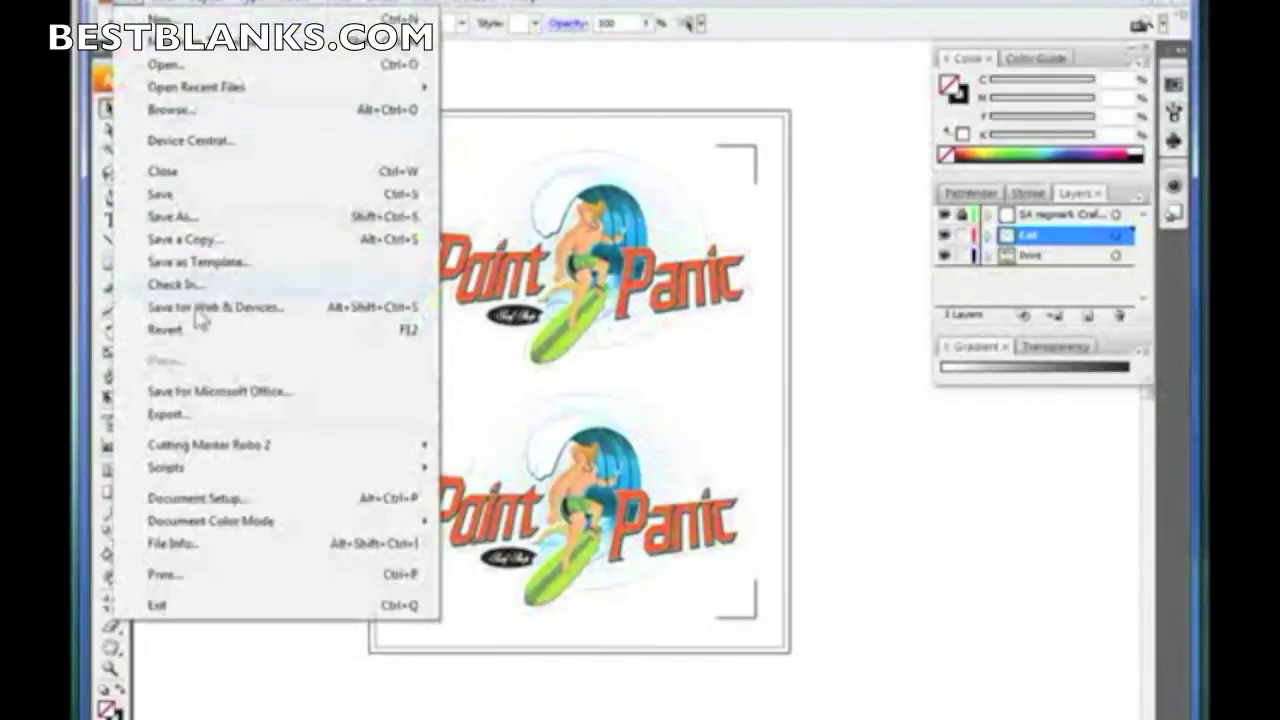
mouse_move(250, 444)
click(497, 467)
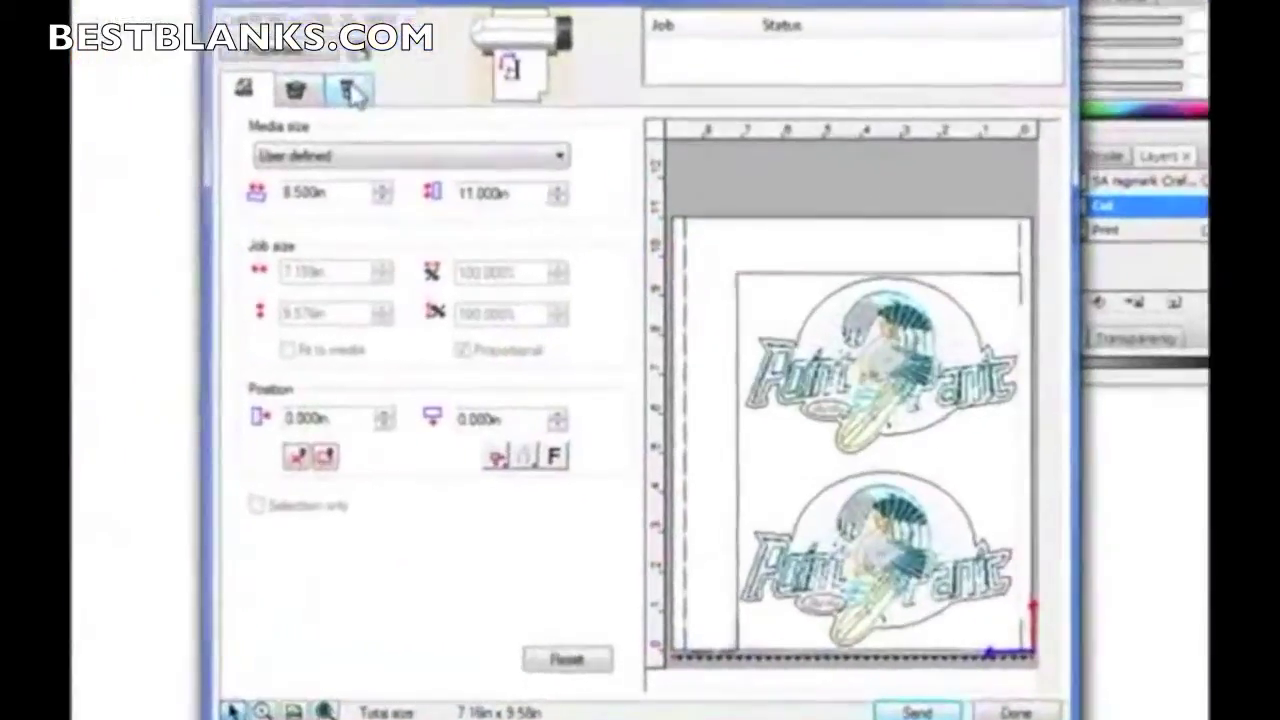
click(350, 91)
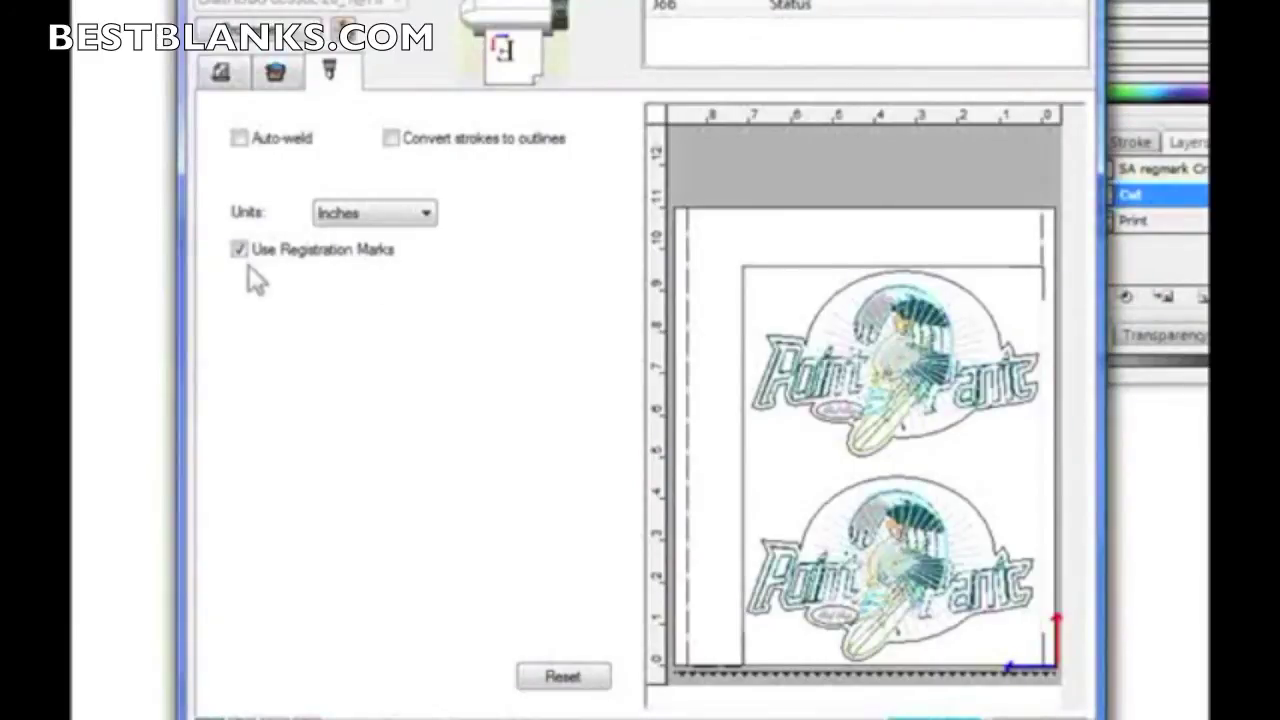
- Cut by layer with Print excluded, driver options enabled, and the Bristol Paper 57-67 lbs preset
click(280, 78)
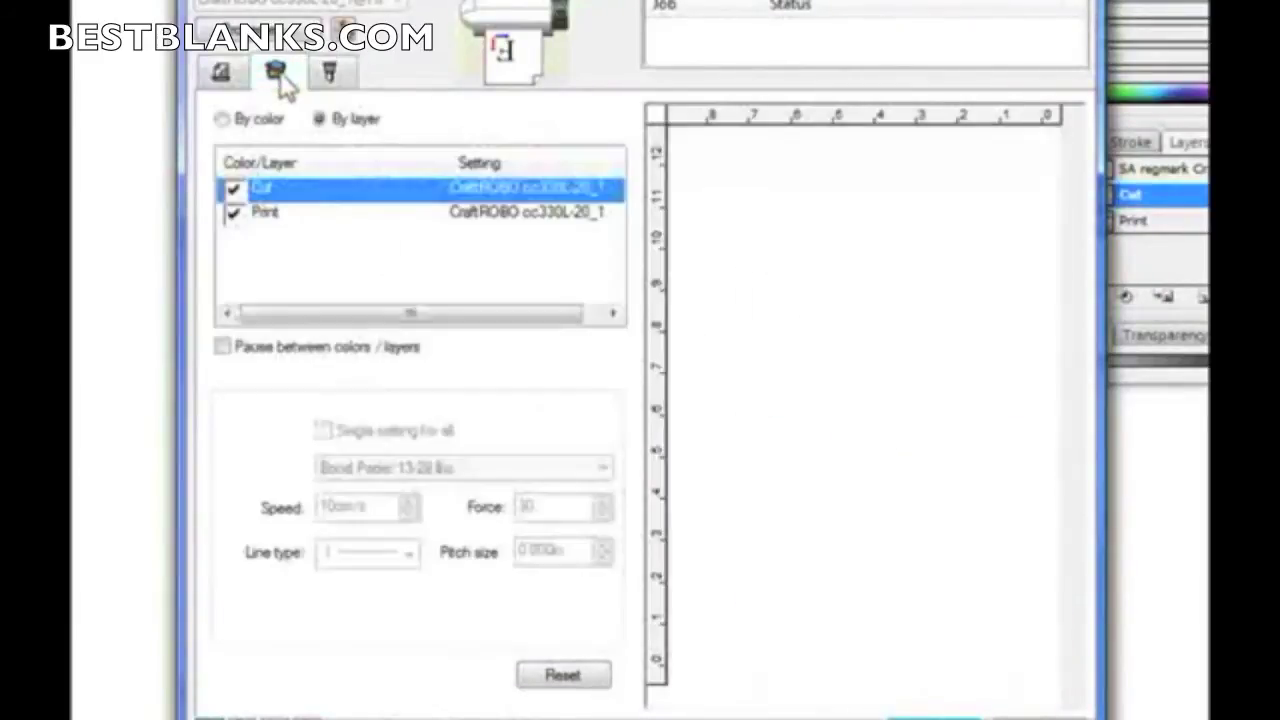
click(222, 118)
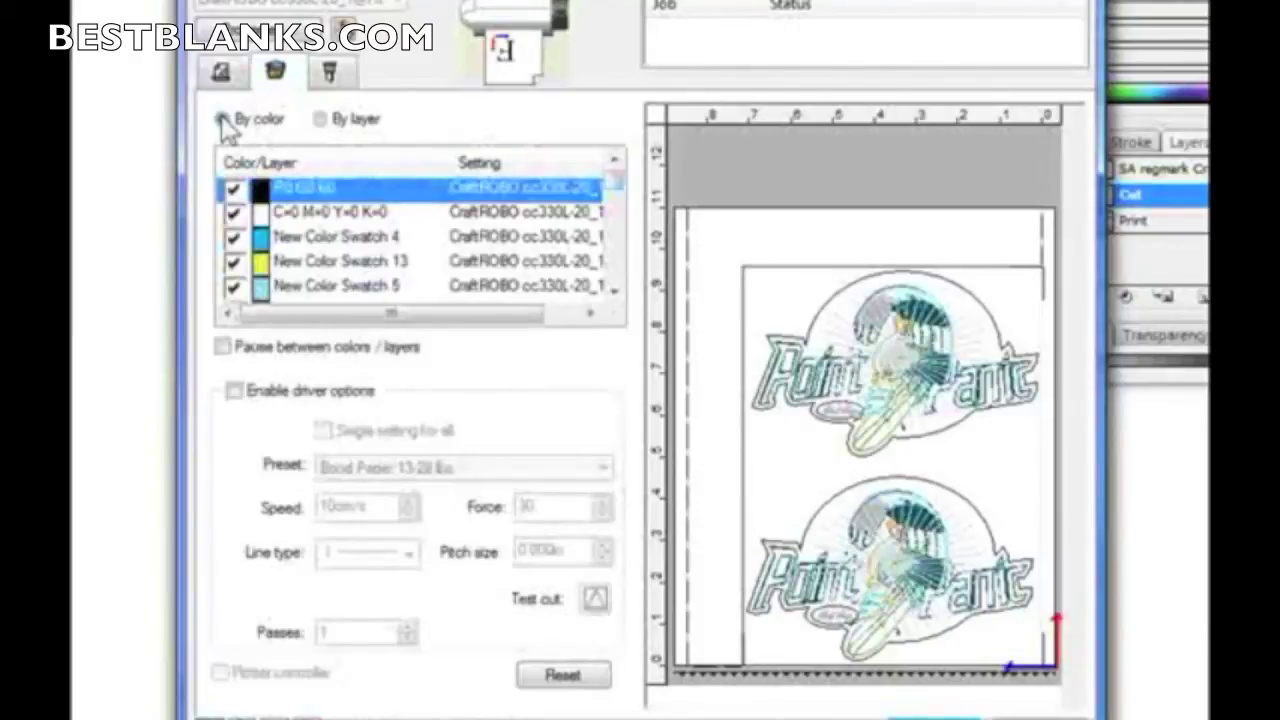
click(318, 120)
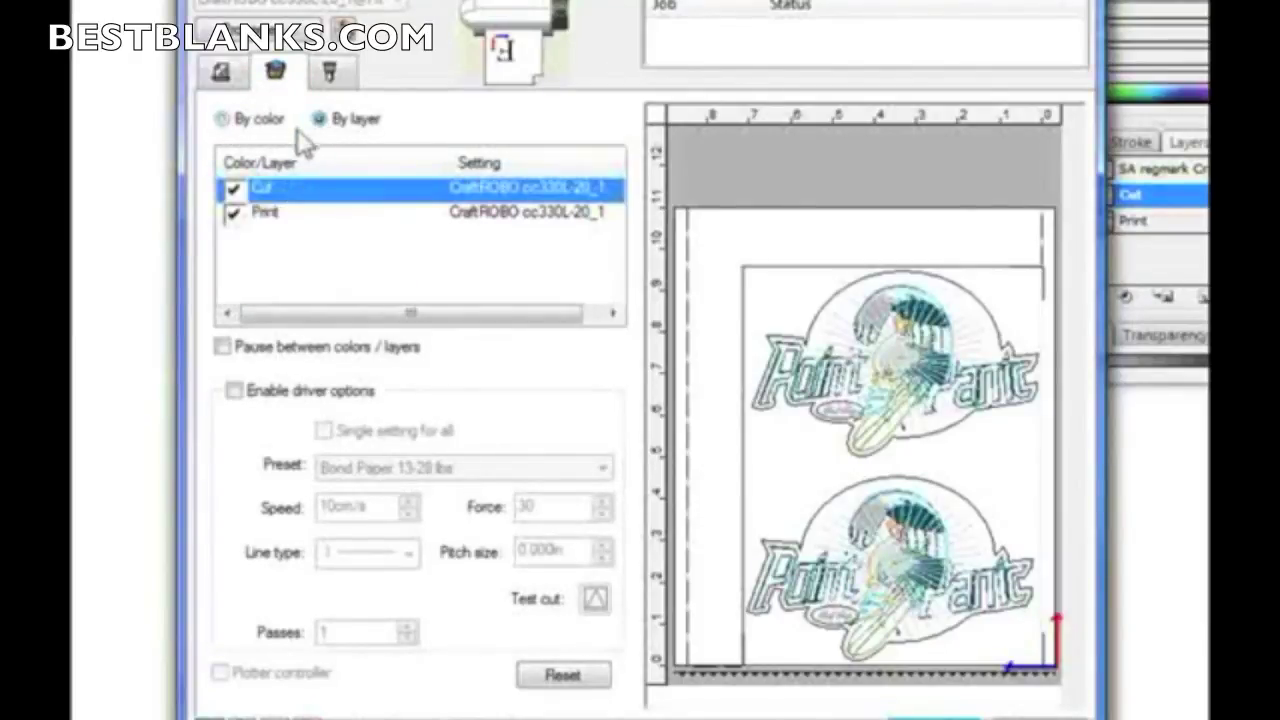
click(233, 214)
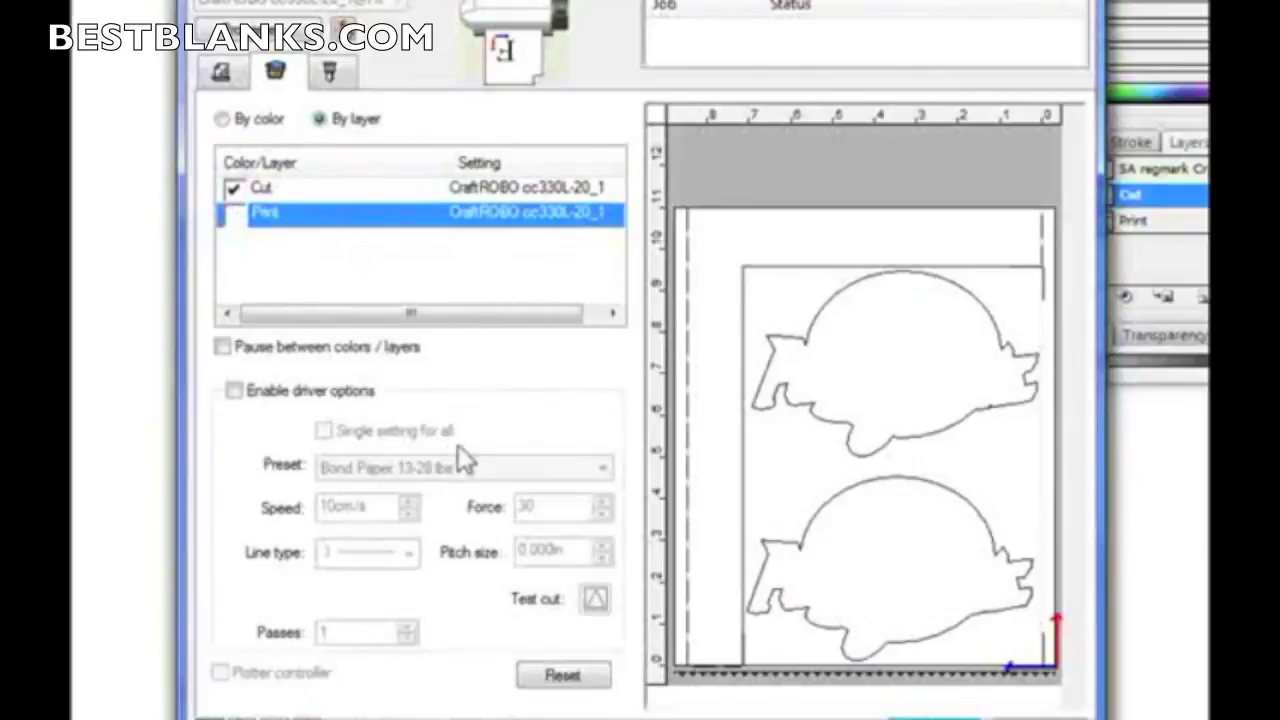
click(233, 391)
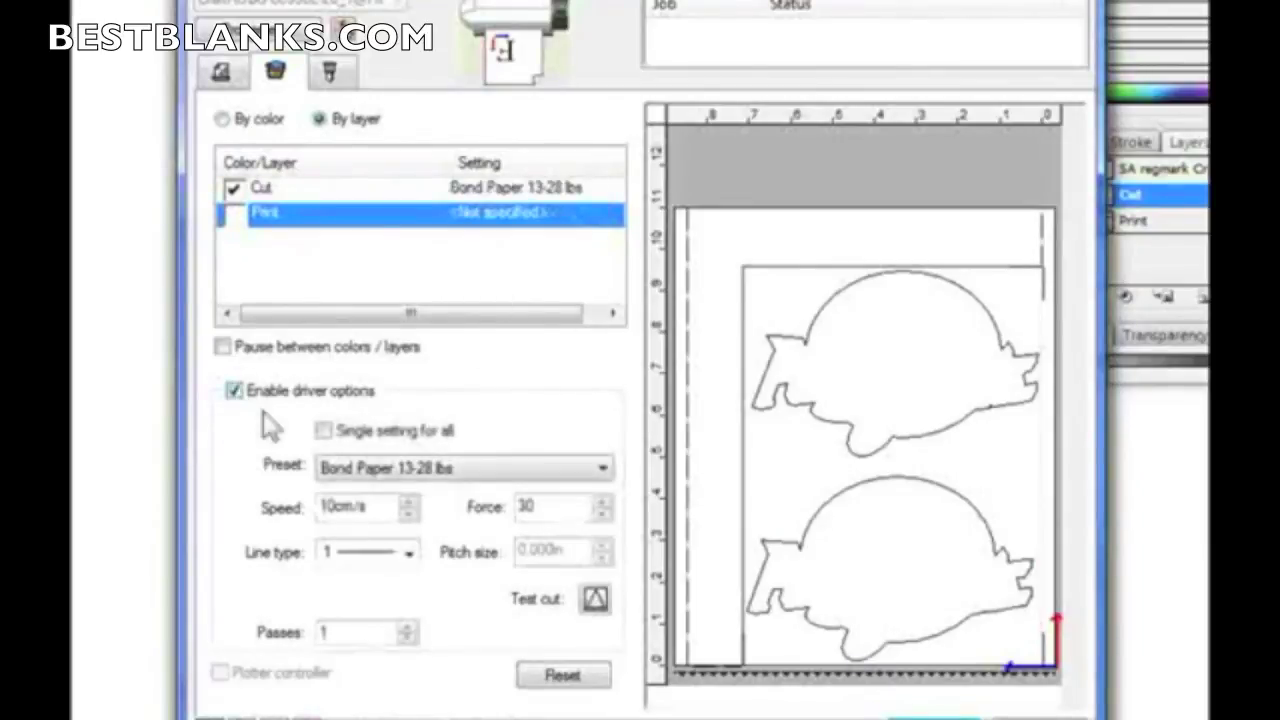
click(462, 472)
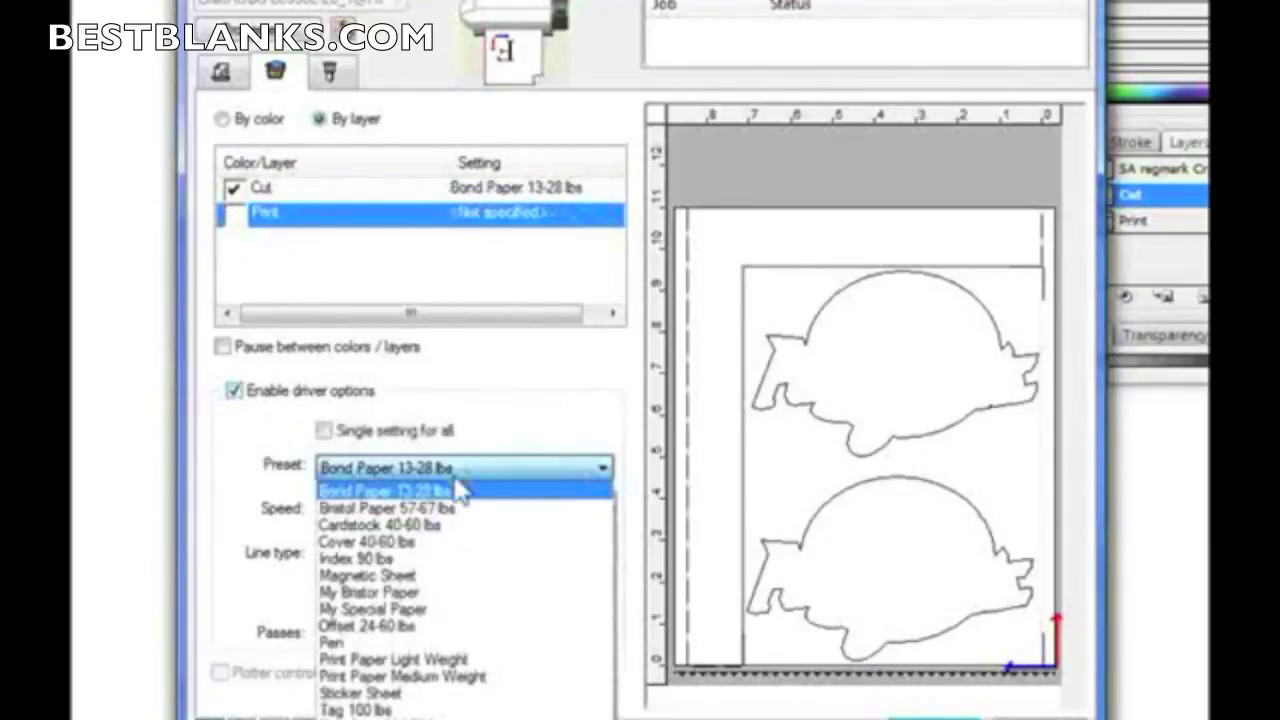
click(430, 508)
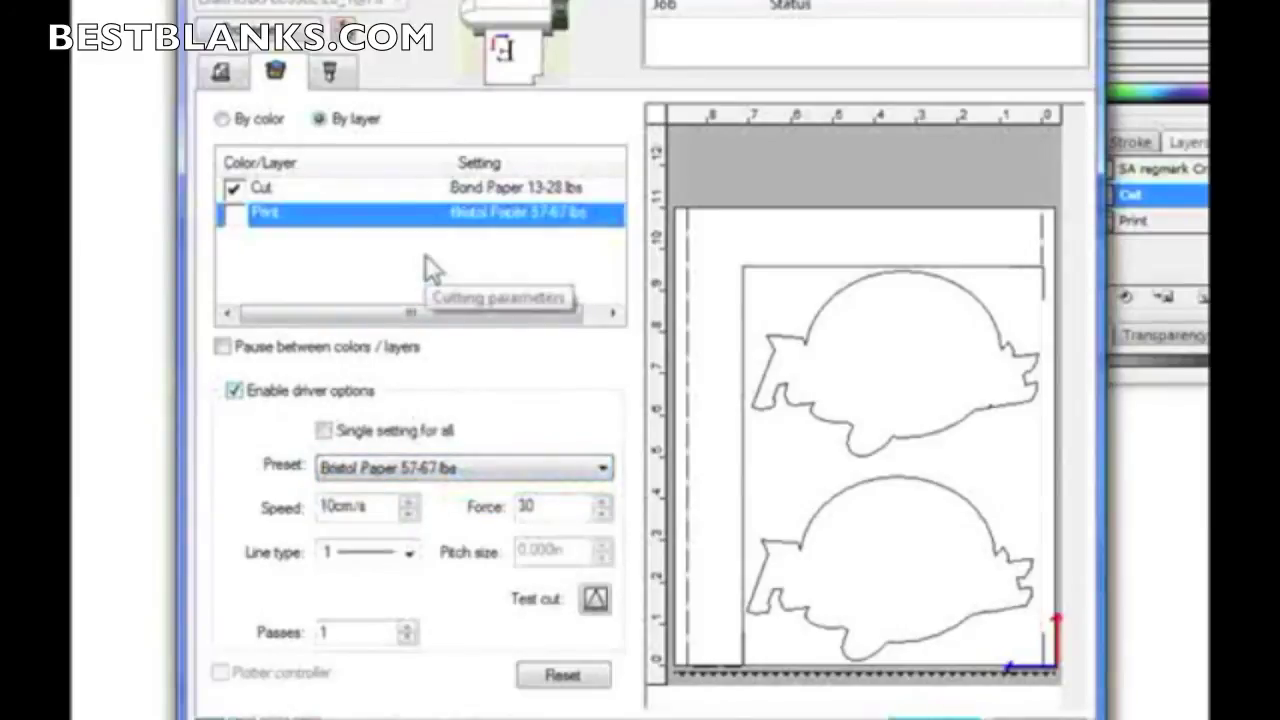
click(221, 72)
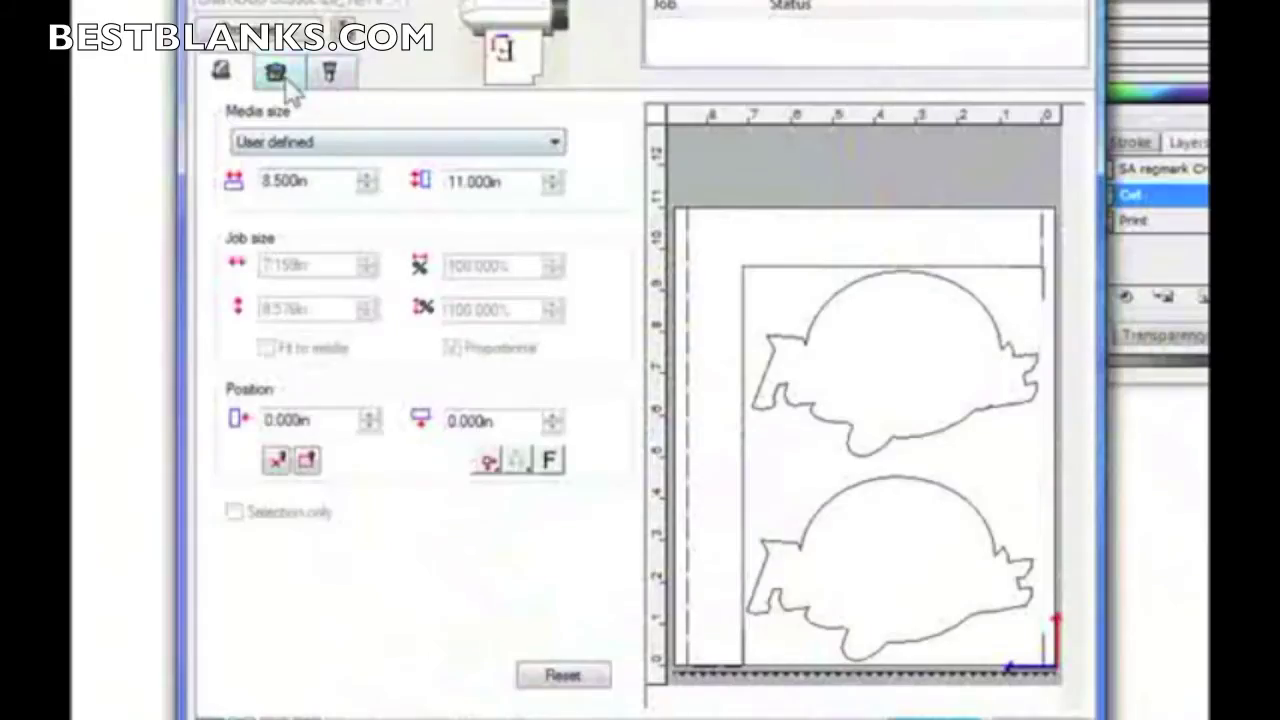
- Recheck the Layering settings, keeping cutting by layer, then send the job to the cutter
click(331, 74)
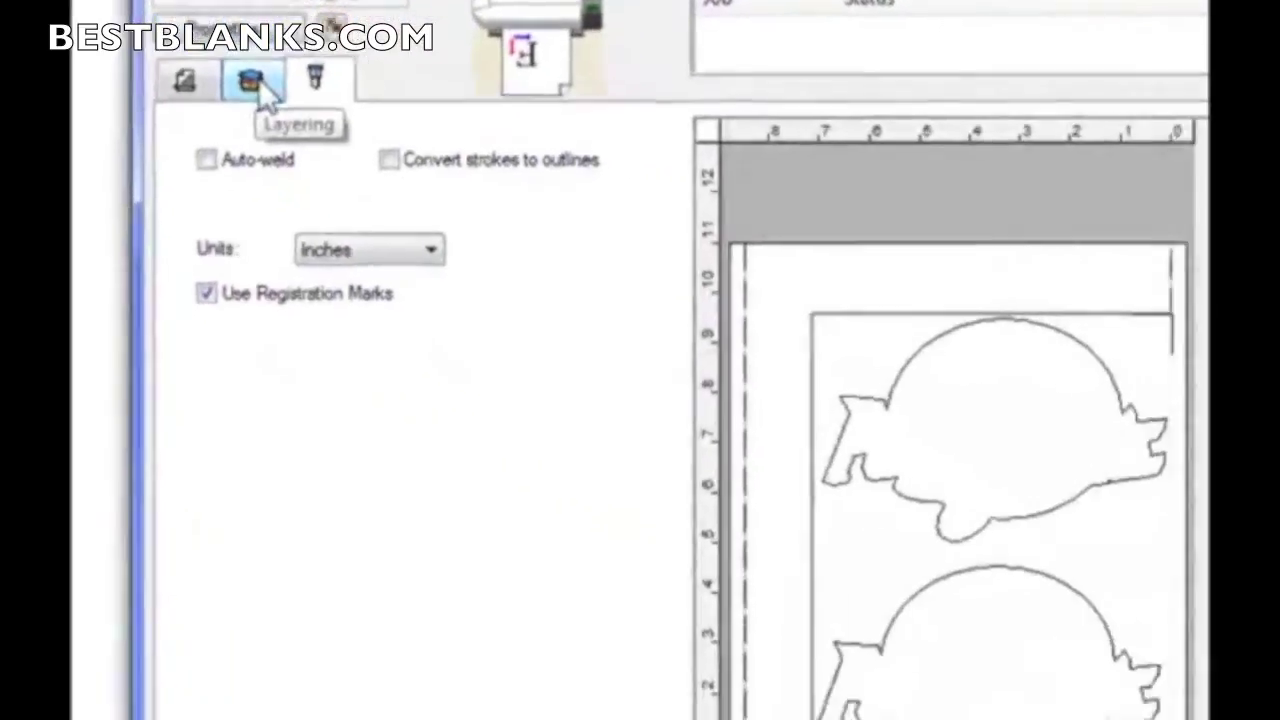
click(428, 178)
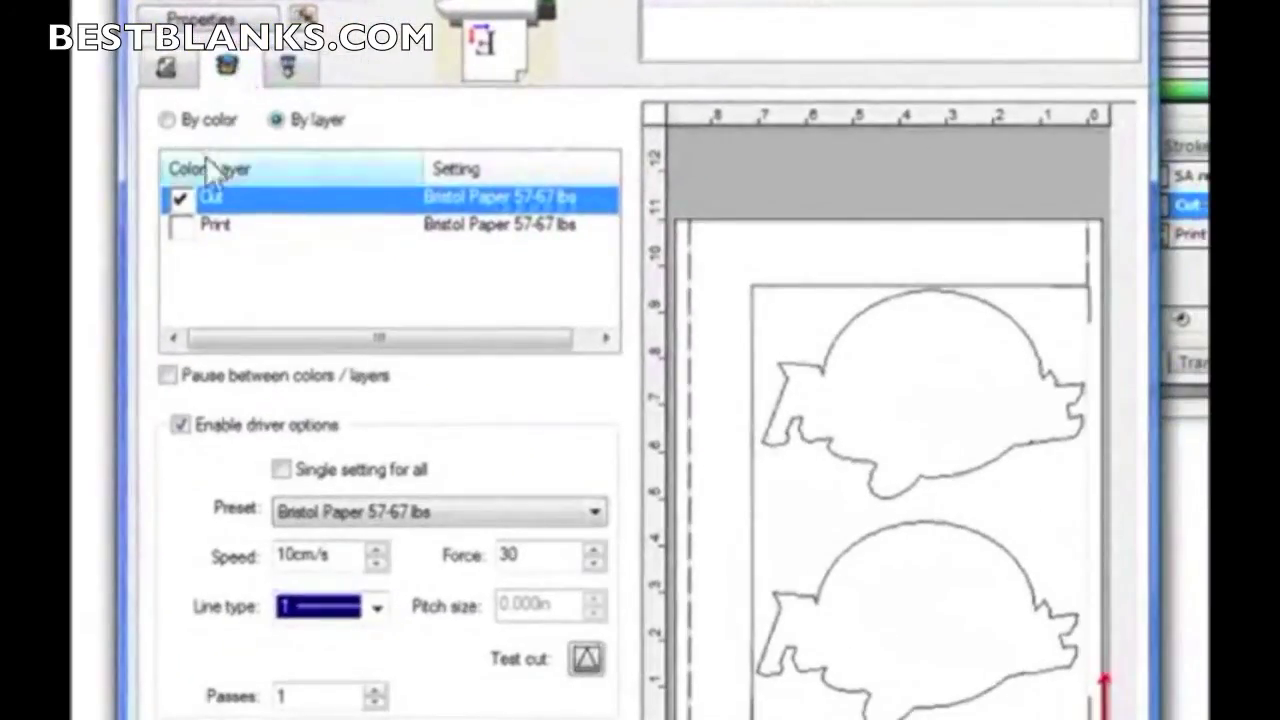
click(167, 120)
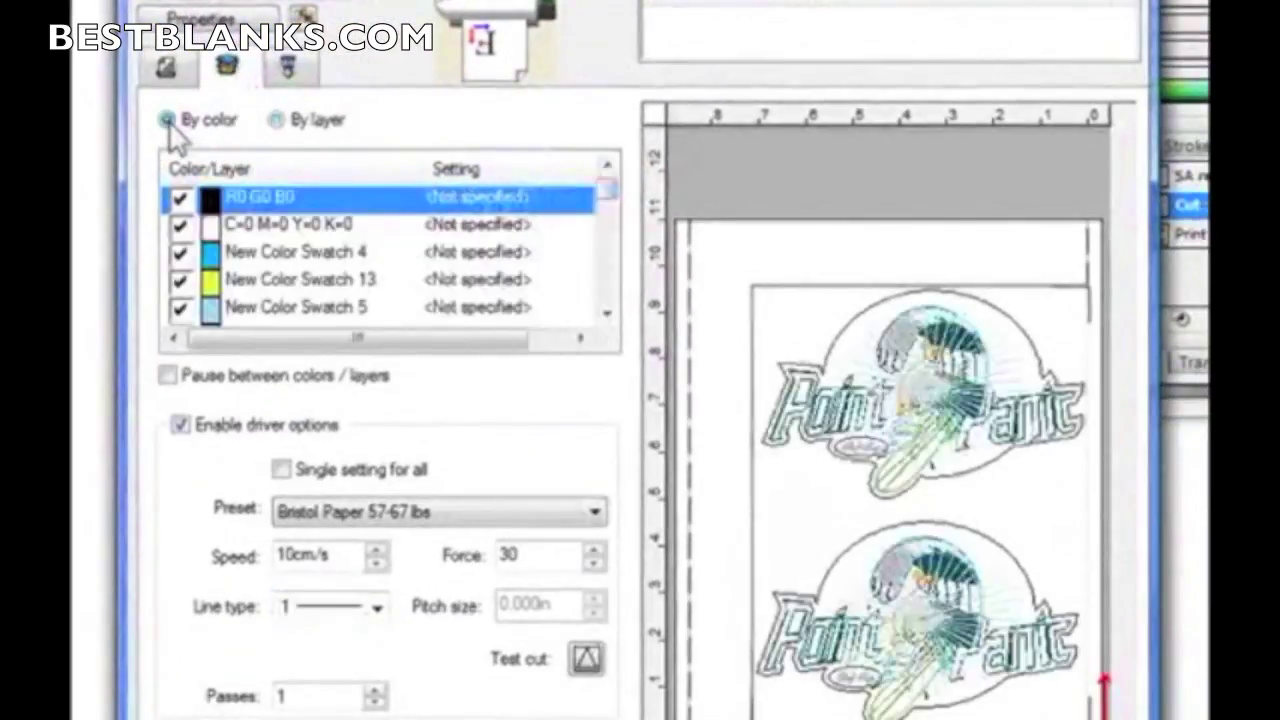
click(278, 120)
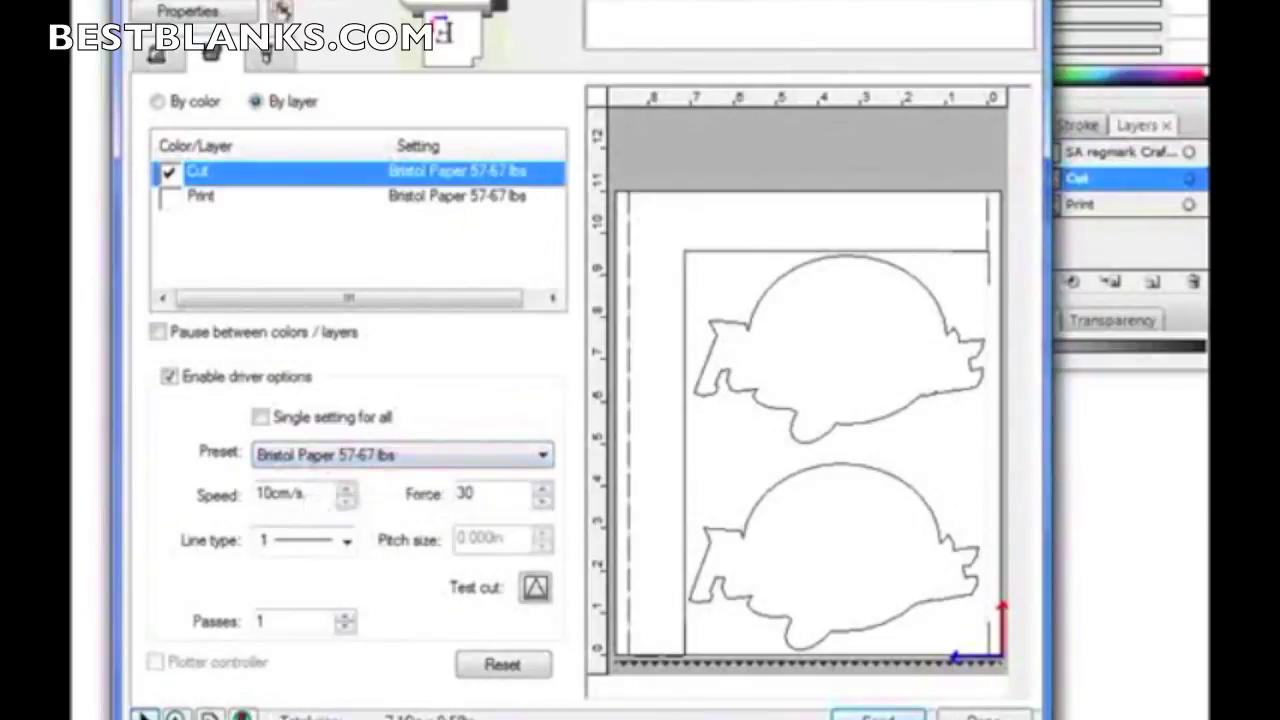
click(877, 716)
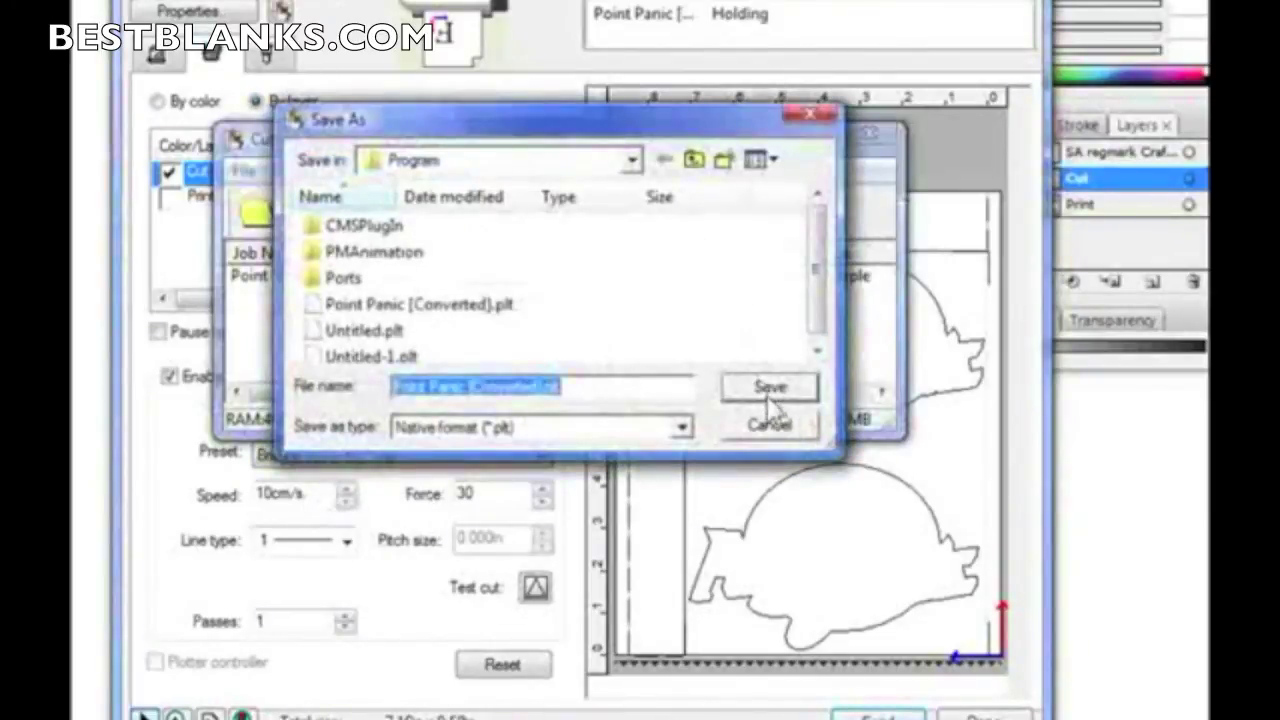
- Save the job as Point Panic [Converted].plt, replacing the existing file
click(771, 398)
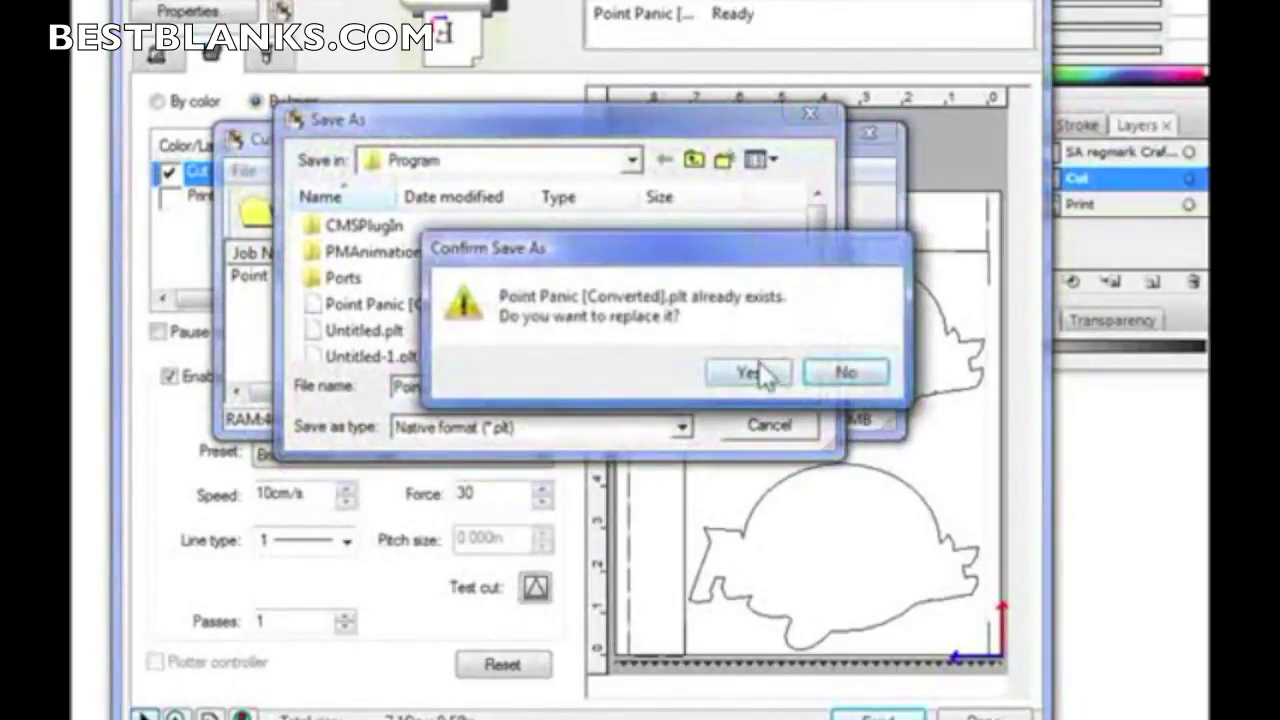
click(760, 370)
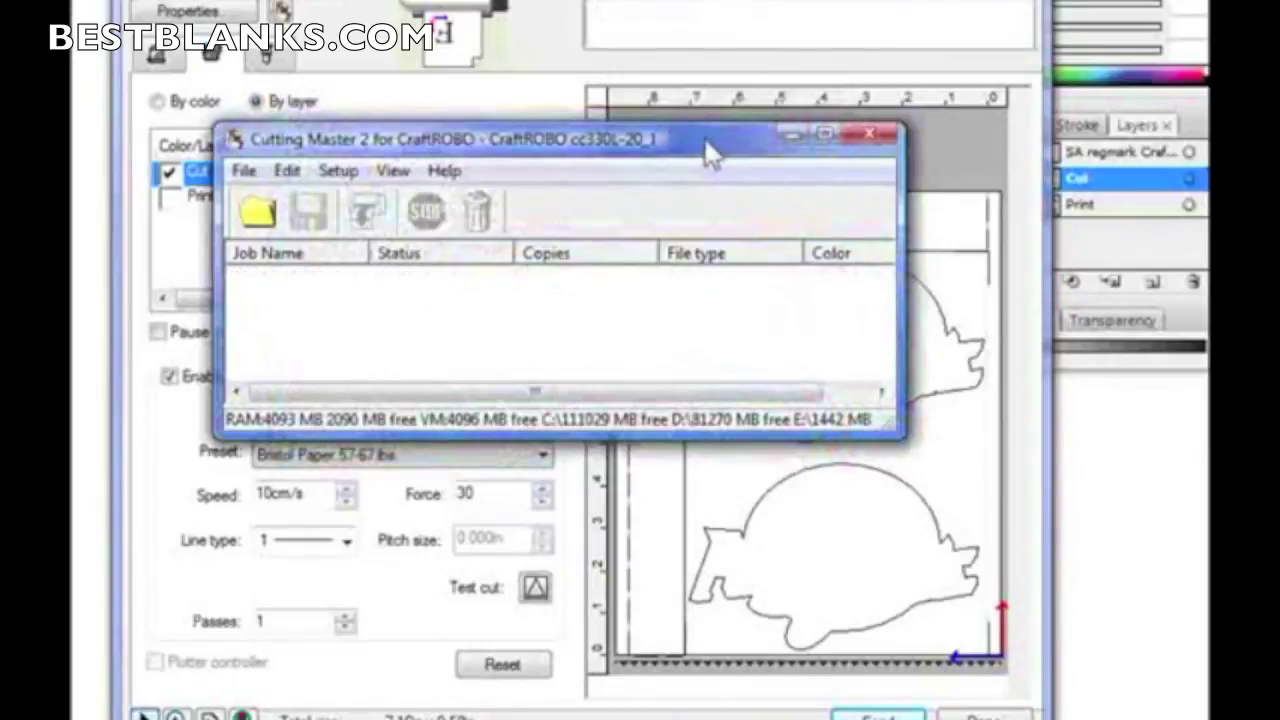